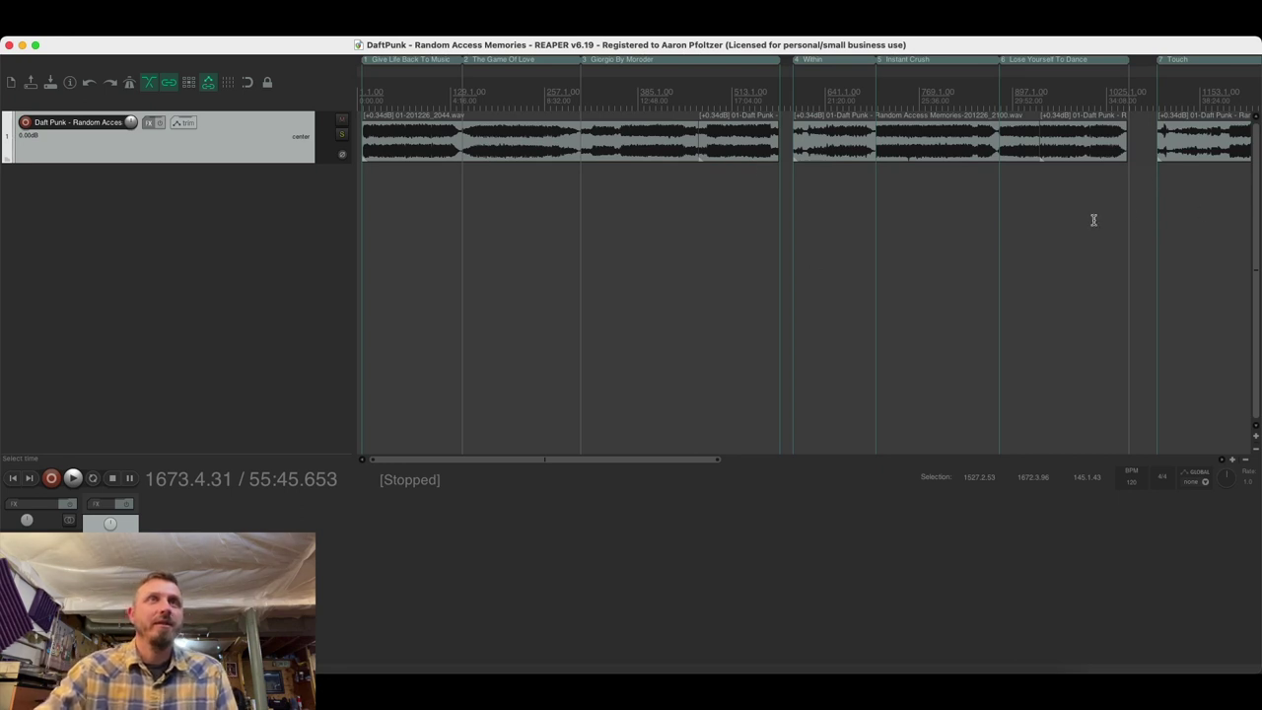
Step: Select every audio item on the album track, from the first recording through the last one after the Beyond region
{"action": "left_click_drag", "start_coordinate": [710, 459], "coordinate": [640, 464]}
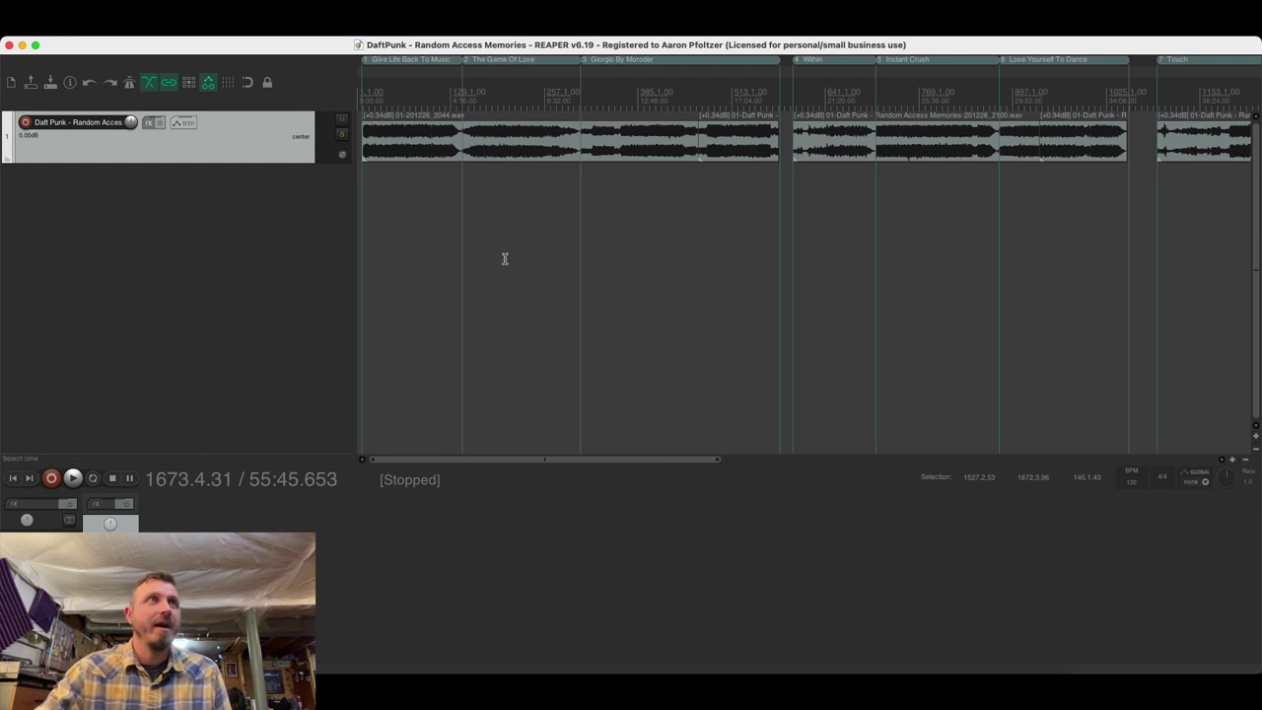
{"action": "left_click", "coordinate": [409, 140]}
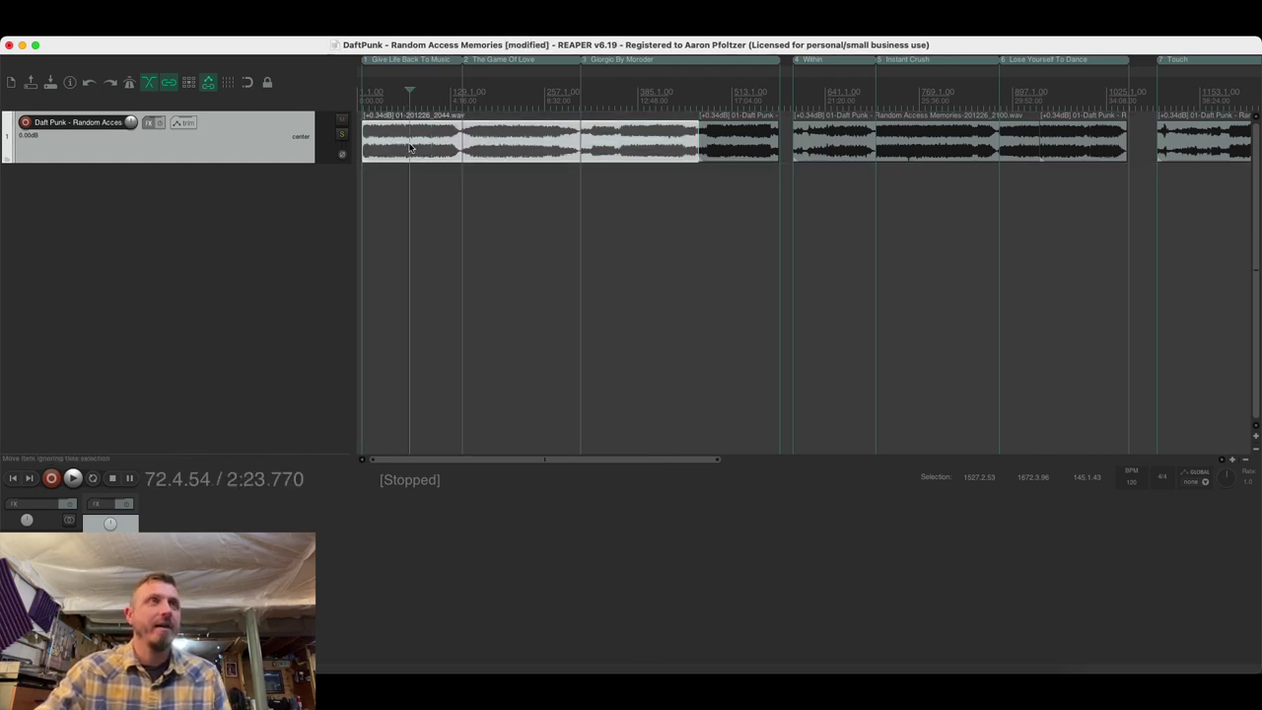
{"action": "left_click", "coordinate": [751, 140], "text": "shift"}
{"action": "left_click", "coordinate": [823, 145], "text": "shift"}
{"action": "left_click", "coordinate": [1050, 147], "text": "shift"}
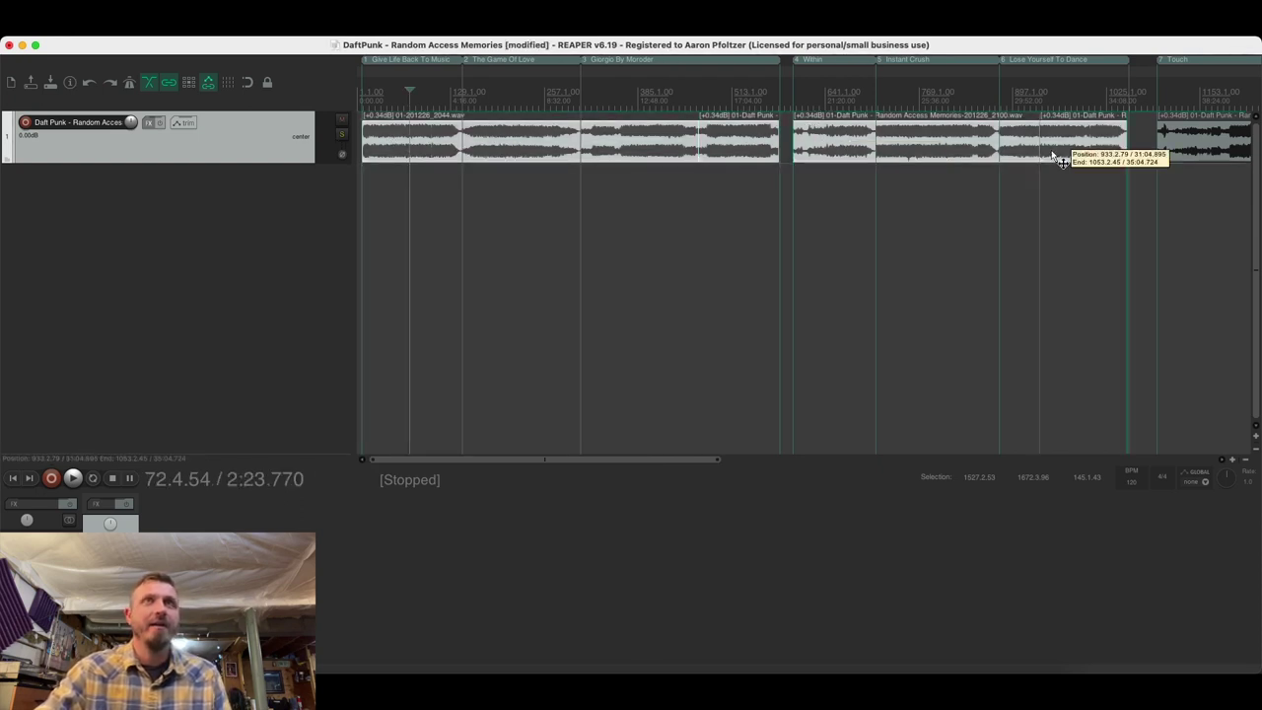
{"action": "left_click", "coordinate": [1214, 143], "text": "shift"}
{"action": "left_click_drag", "start_coordinate": [710, 459], "coordinate": [878, 459]}
{"action": "left_click", "coordinate": [1021, 143], "text": "shift"}
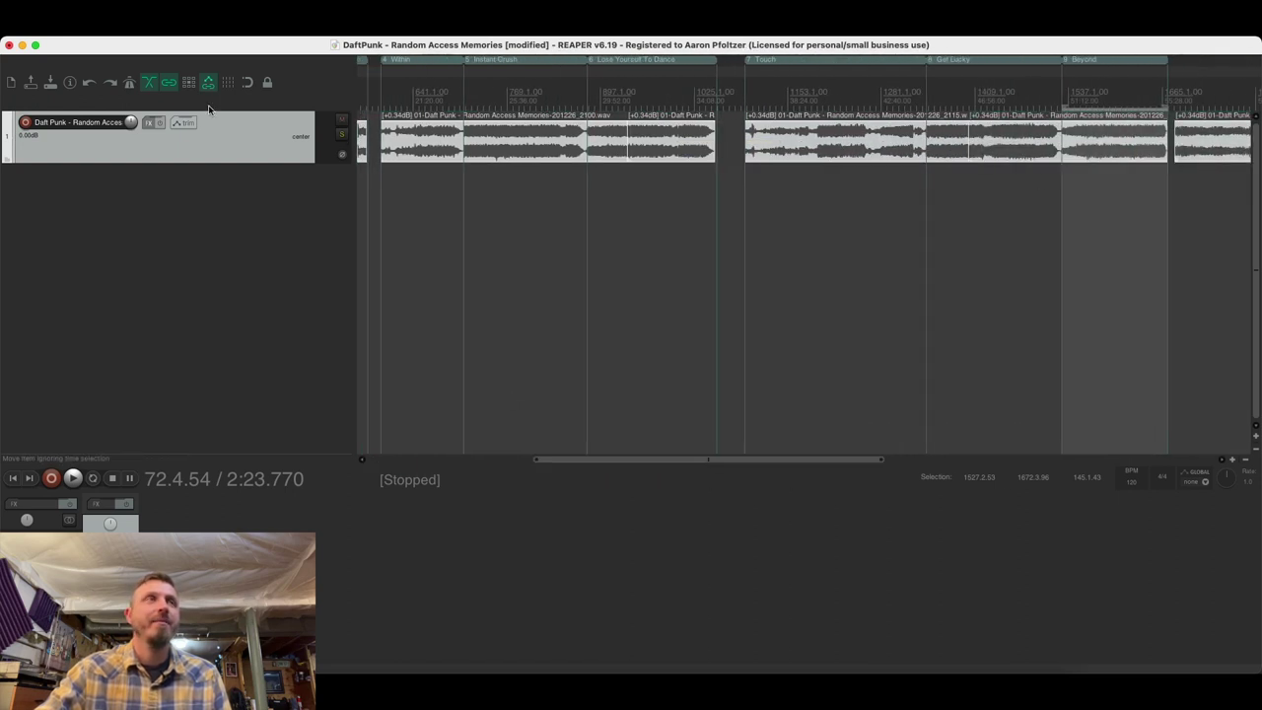
{"action": "left_click_drag", "start_coordinate": [653, 460], "coordinate": [903, 459]}
{"action": "left_click", "coordinate": [786, 146], "text": "shift"}
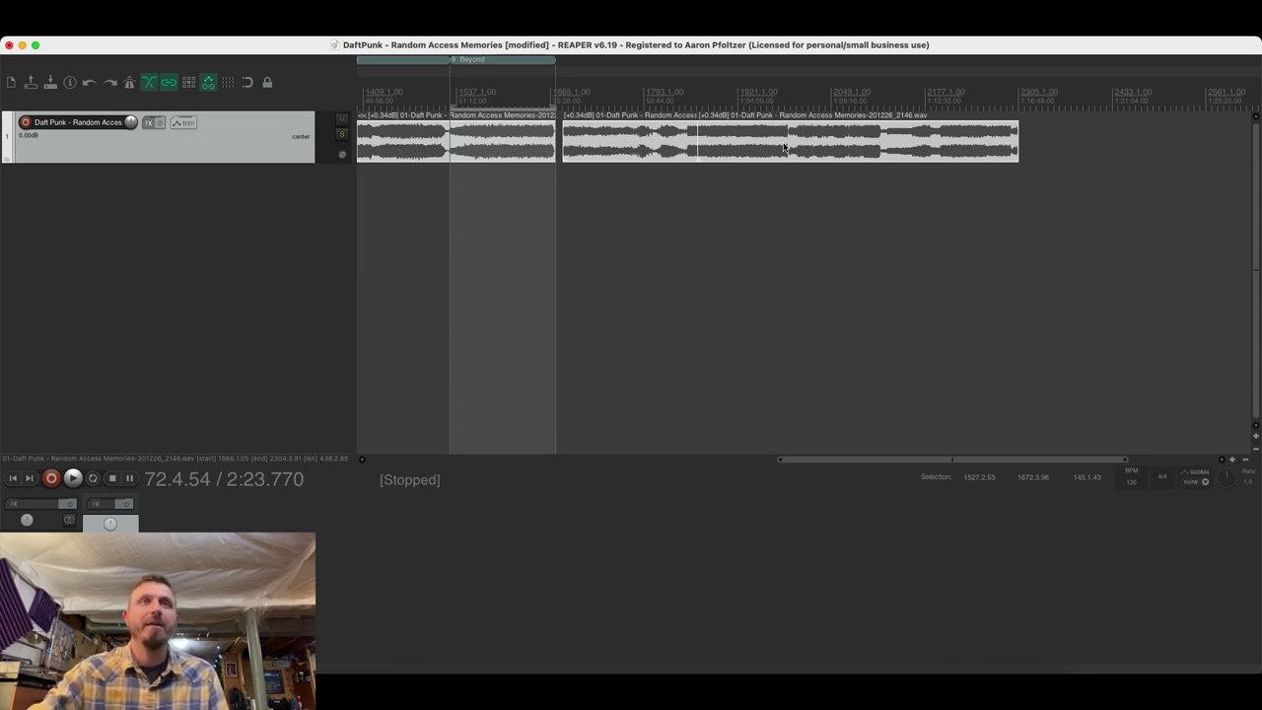
Step: Locate the Normalize items (common gain) processing command for the selected items
{"action": "left_click", "coordinate": [115, 30]}
{"action": "mouse_move", "coordinate": [140, 29]}
{"action": "mouse_move", "coordinate": [219, 29]}
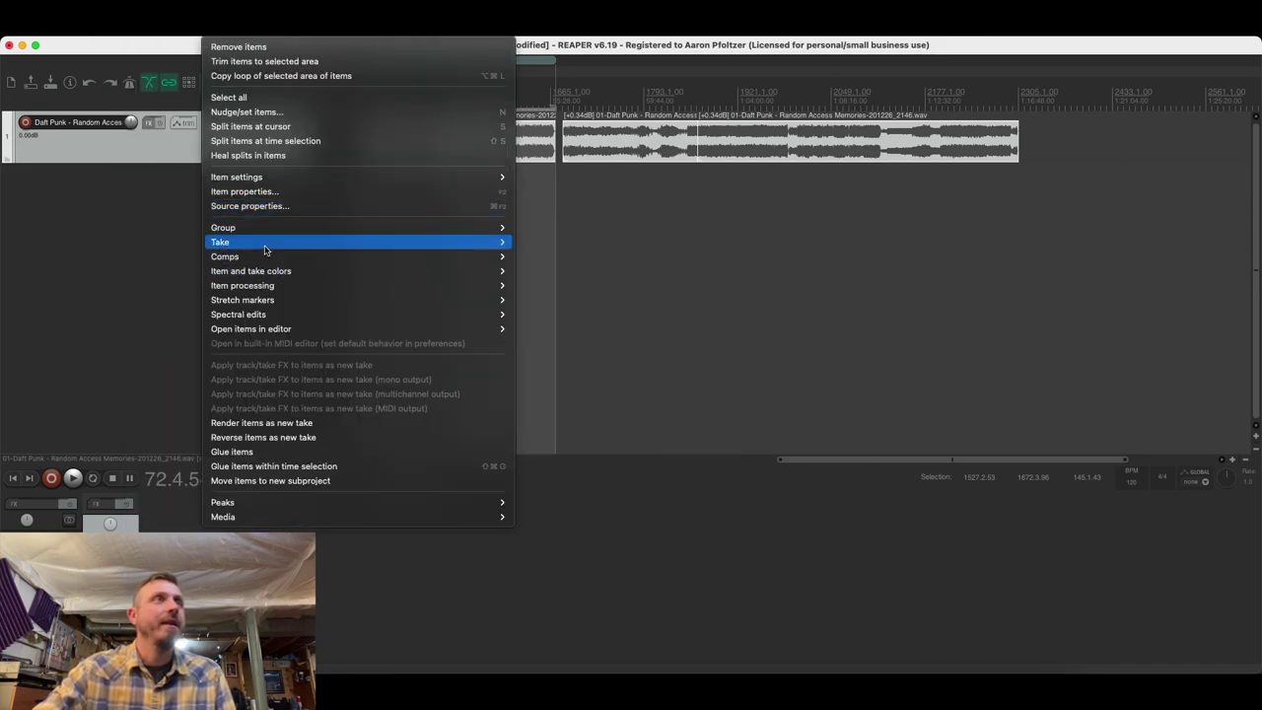
{"action": "mouse_move", "coordinate": [266, 298]}
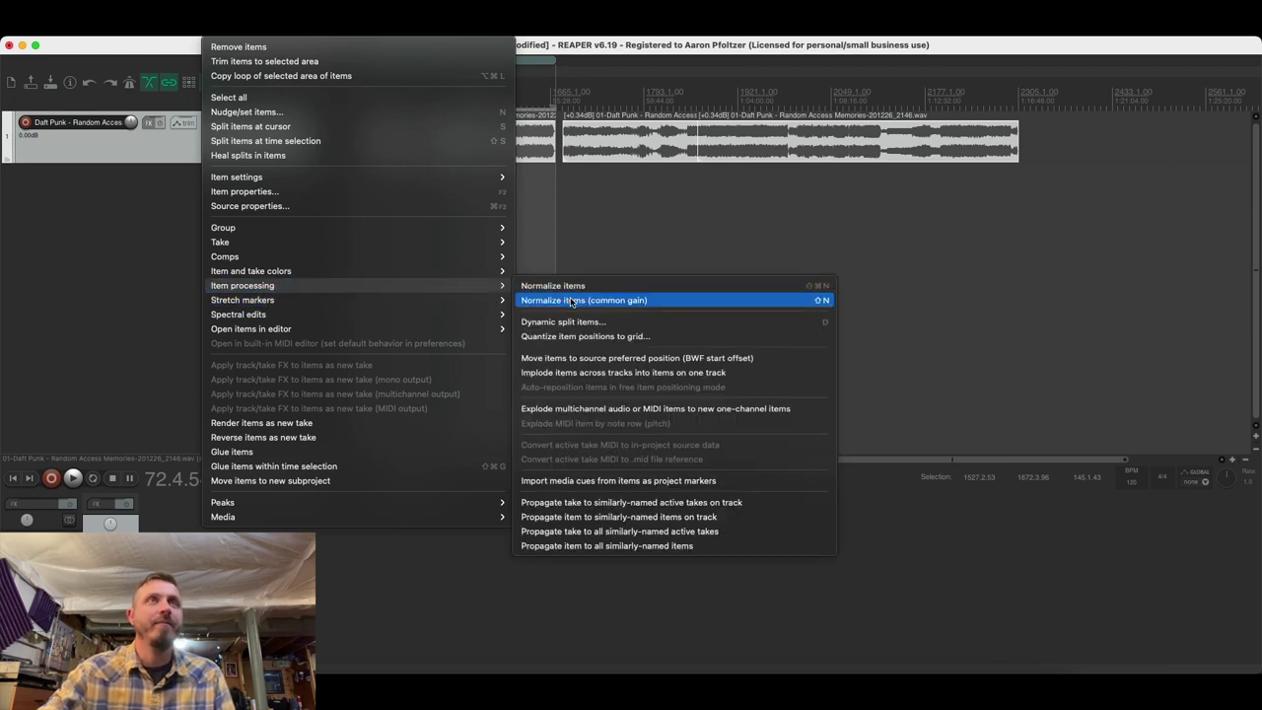
{"action": "left_click", "coordinate": [613, 54]}
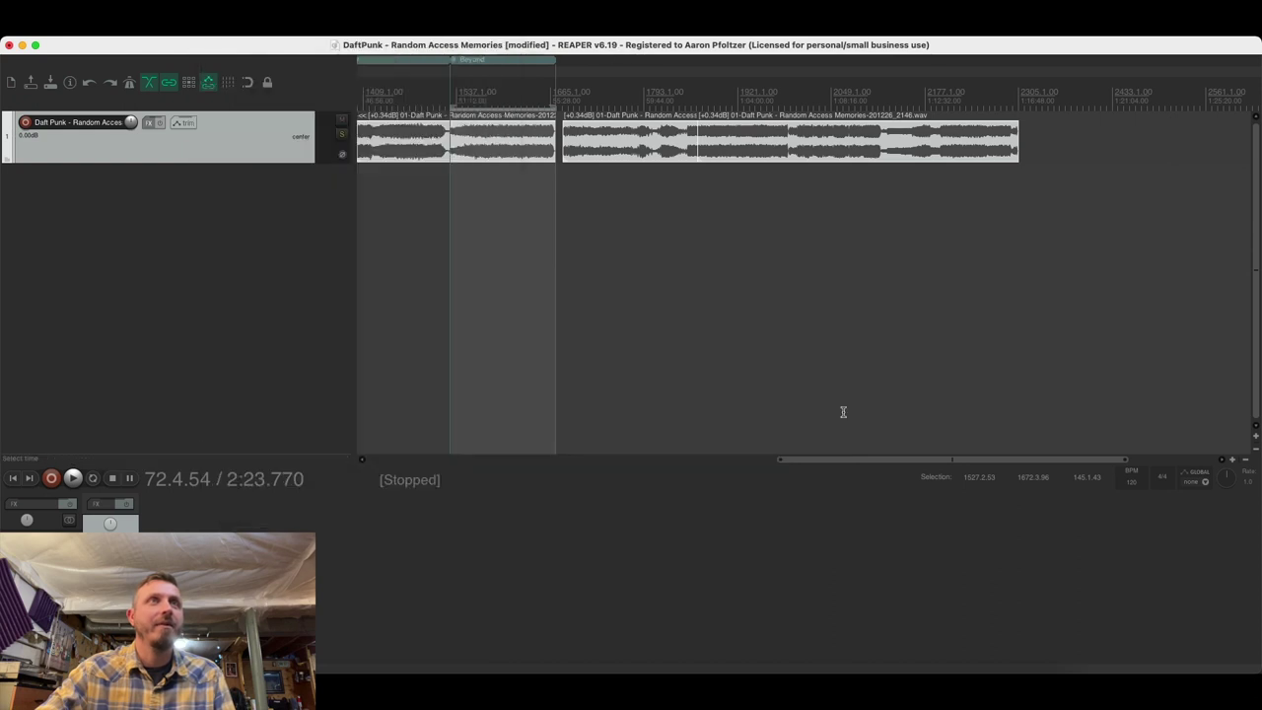
Step: Clear the item selection and return to the beginning of the album timeline
{"action": "left_click_drag", "start_coordinate": [868, 460], "coordinate": [451, 454]}
{"action": "left_click", "coordinate": [484, 289]}
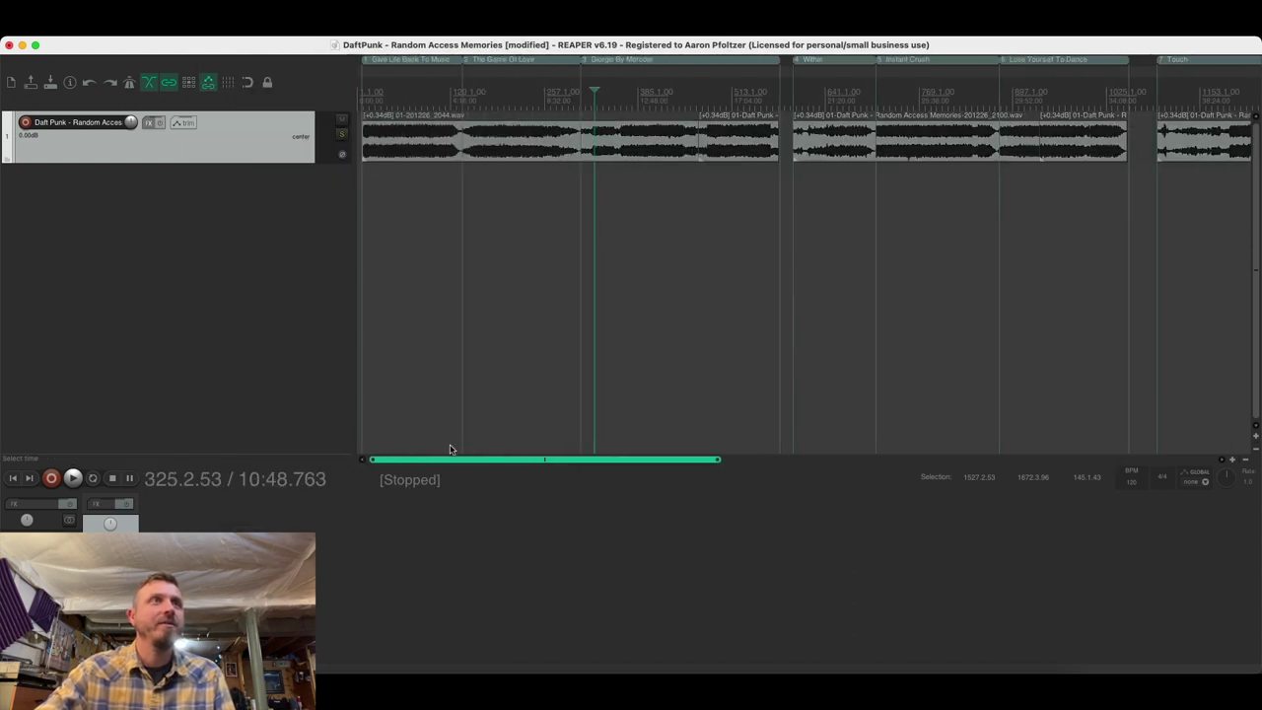
{"action": "left_click", "coordinate": [363, 103]}
{"action": "left_click_drag", "start_coordinate": [516, 463], "coordinate": [352, 459]}
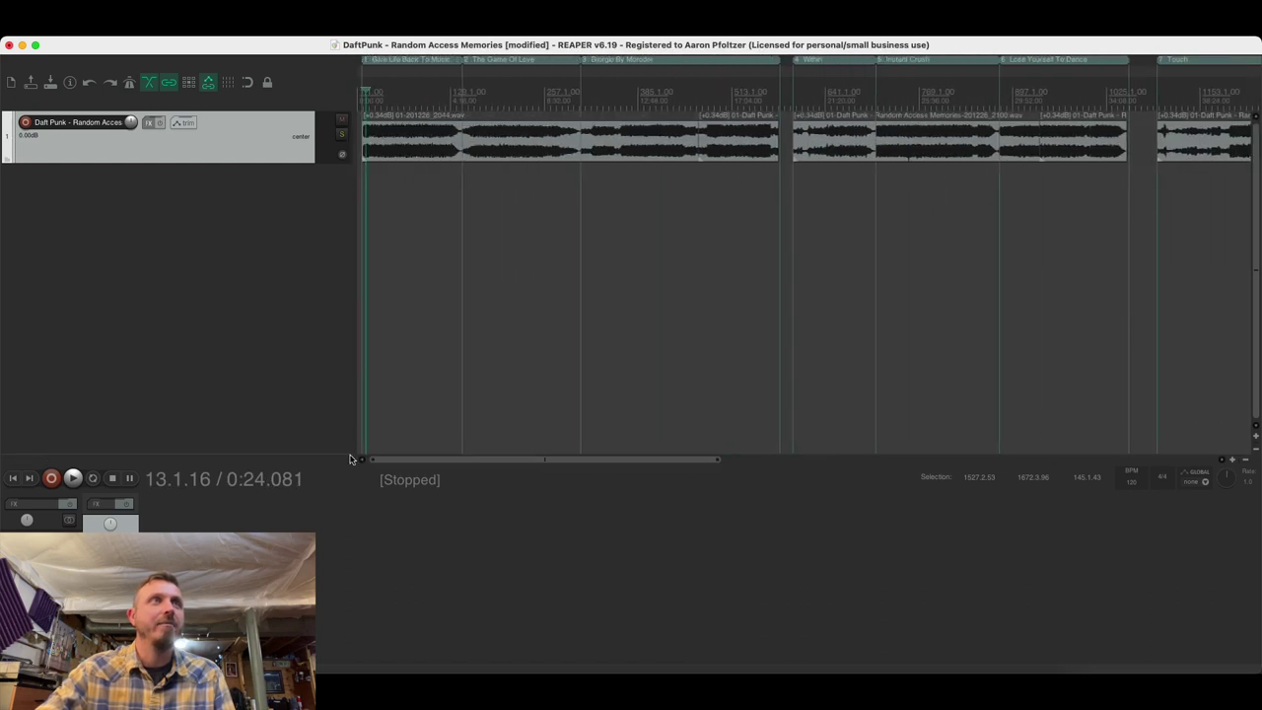
{"action": "left_click", "coordinate": [434, 184]}
{"action": "left_click", "coordinate": [505, 169]}
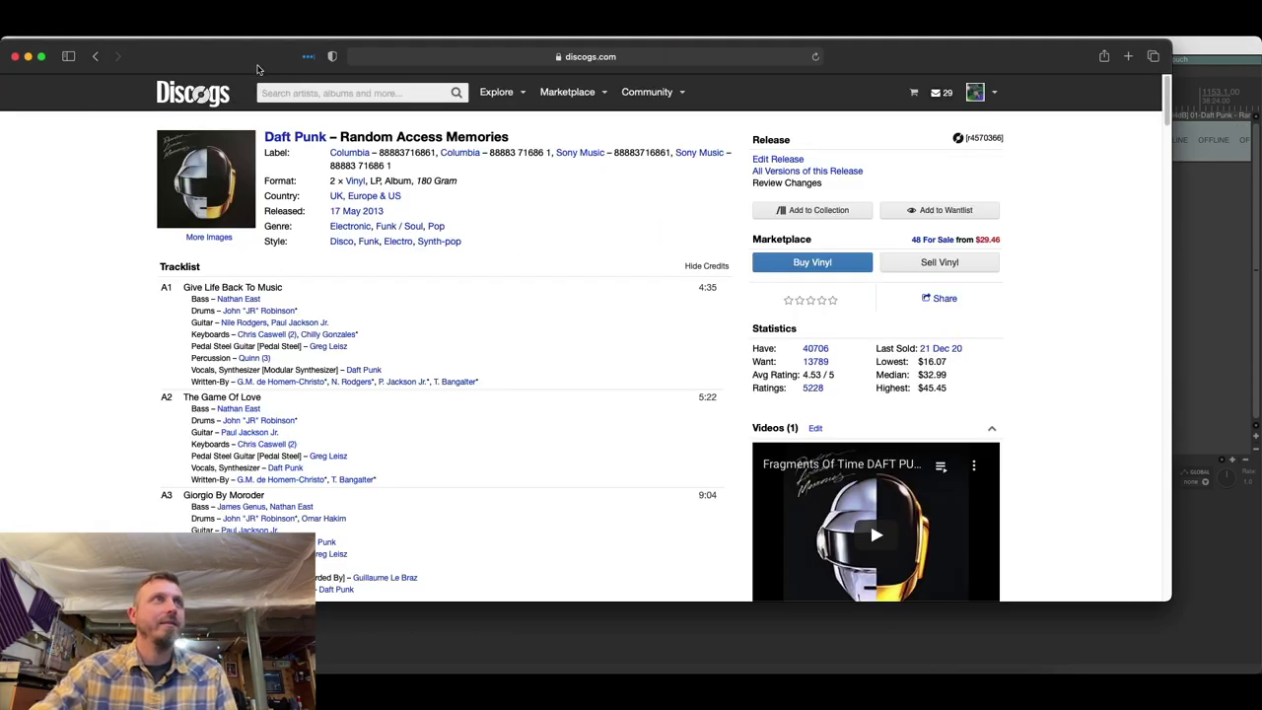
Step: Check the track titles and durations for Random Access Memories on the Discogs release page in the browser, then return to REAPER
{"action": "left_click_drag", "start_coordinate": [257, 69], "coordinate": [309, 70]}
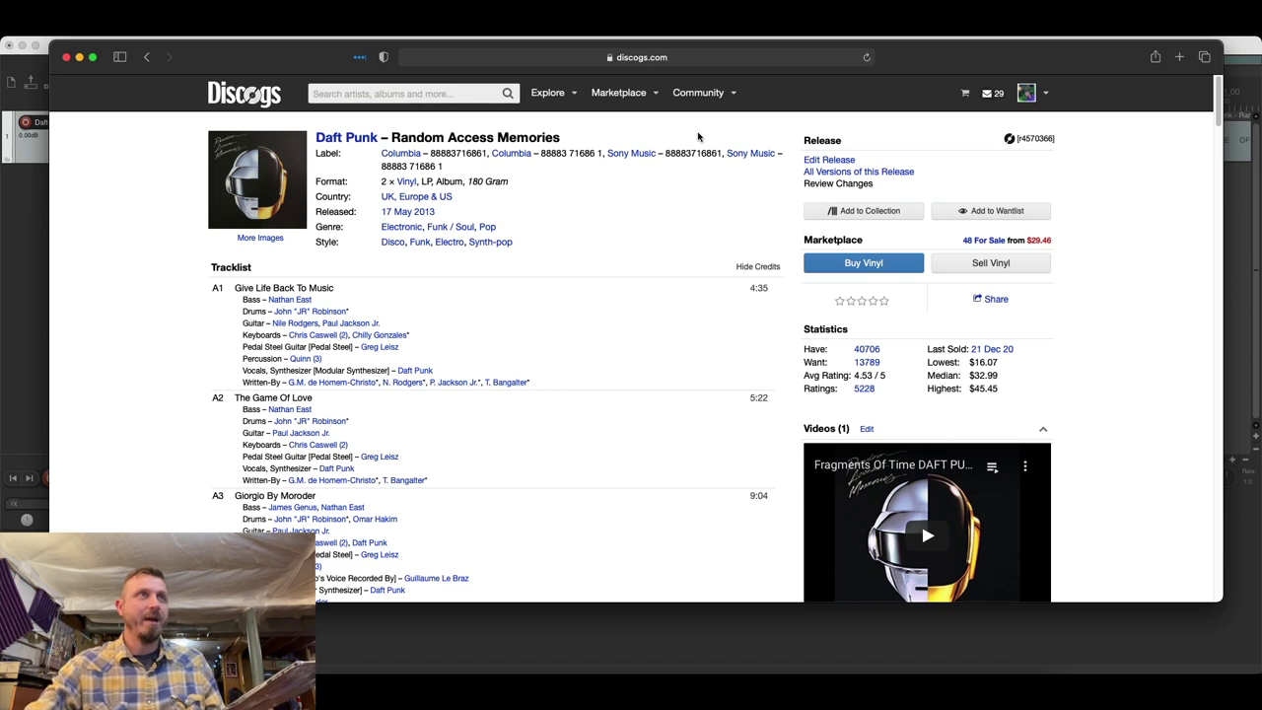
{"action": "left_click", "coordinate": [399, 93]}
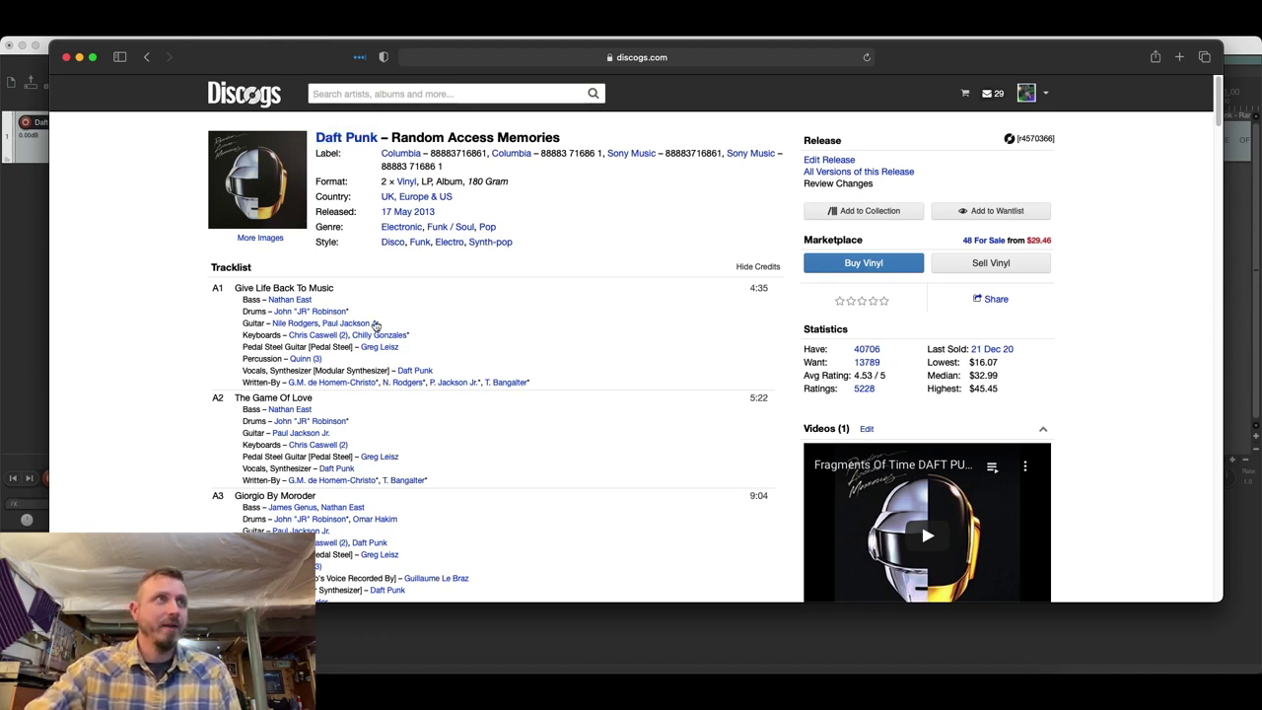
{"action": "scroll", "coordinate": [375, 325], "scroll_direction": "down", "scroll_amount": 1}
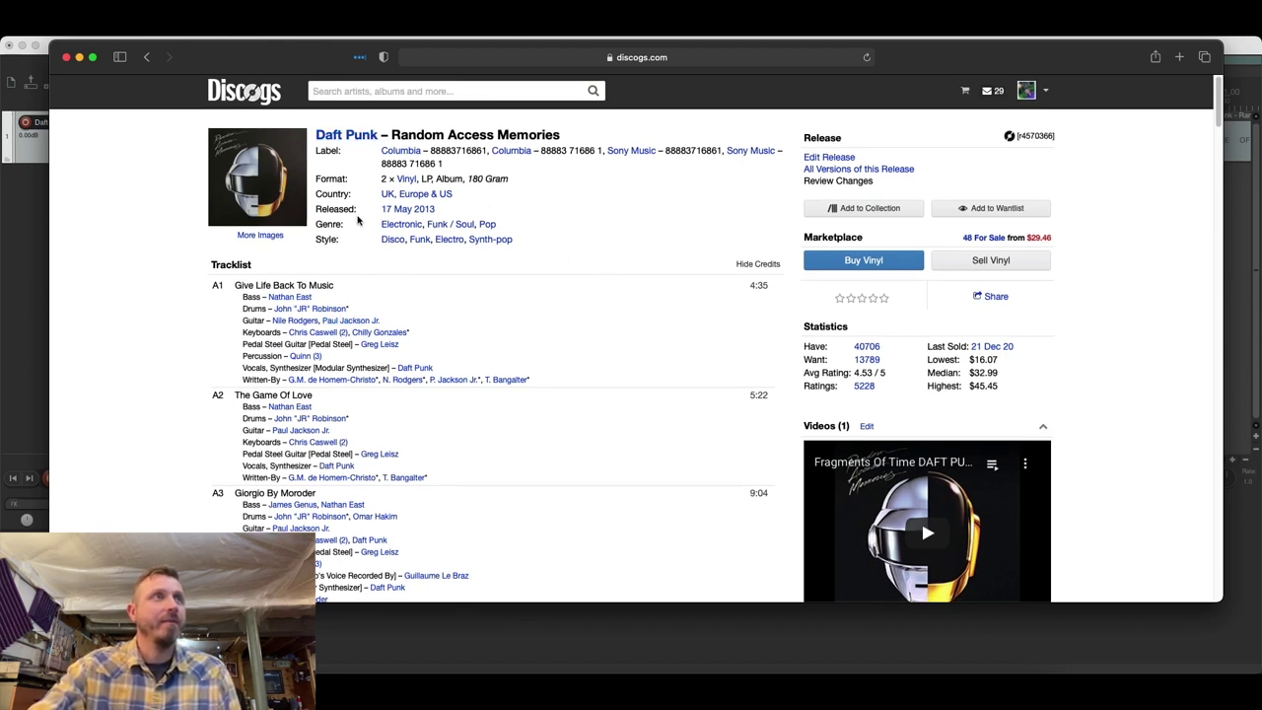
{"action": "left_click_drag", "start_coordinate": [750, 289], "coordinate": [779, 310]}
{"action": "left_click", "coordinate": [761, 400]}
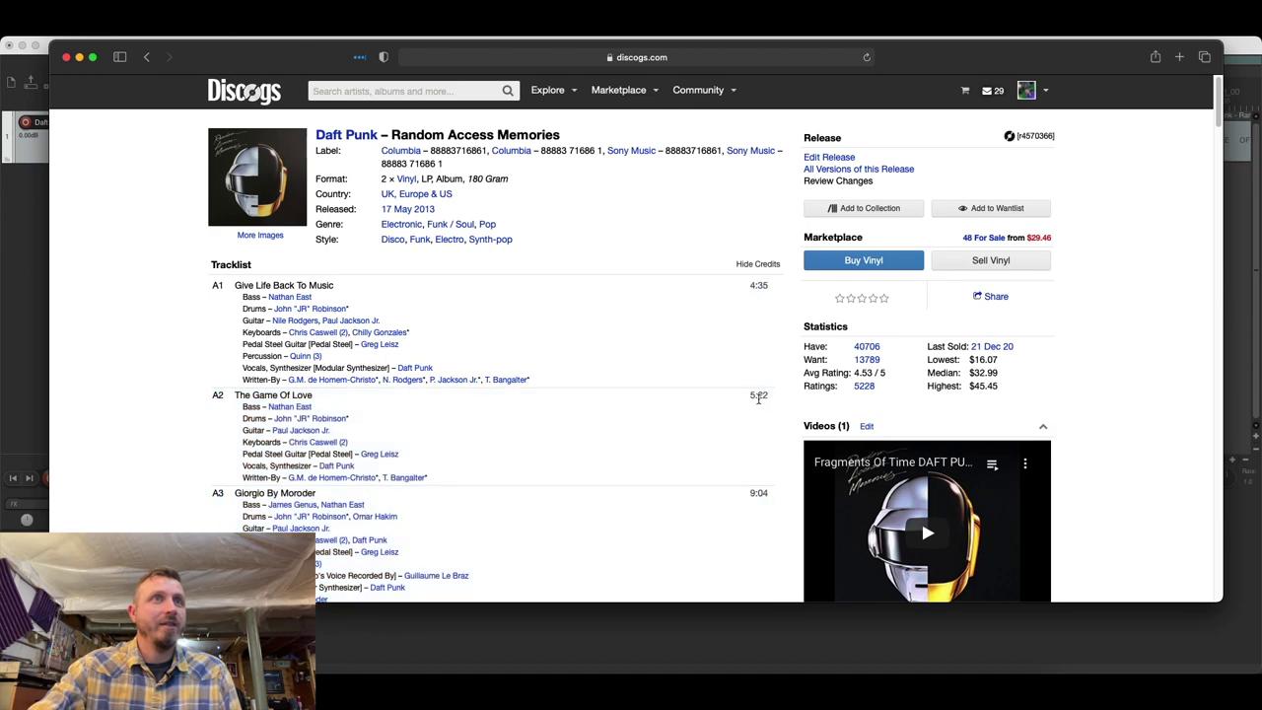
{"action": "scroll", "coordinate": [335, 434], "scroll_direction": "down", "scroll_amount": 3}
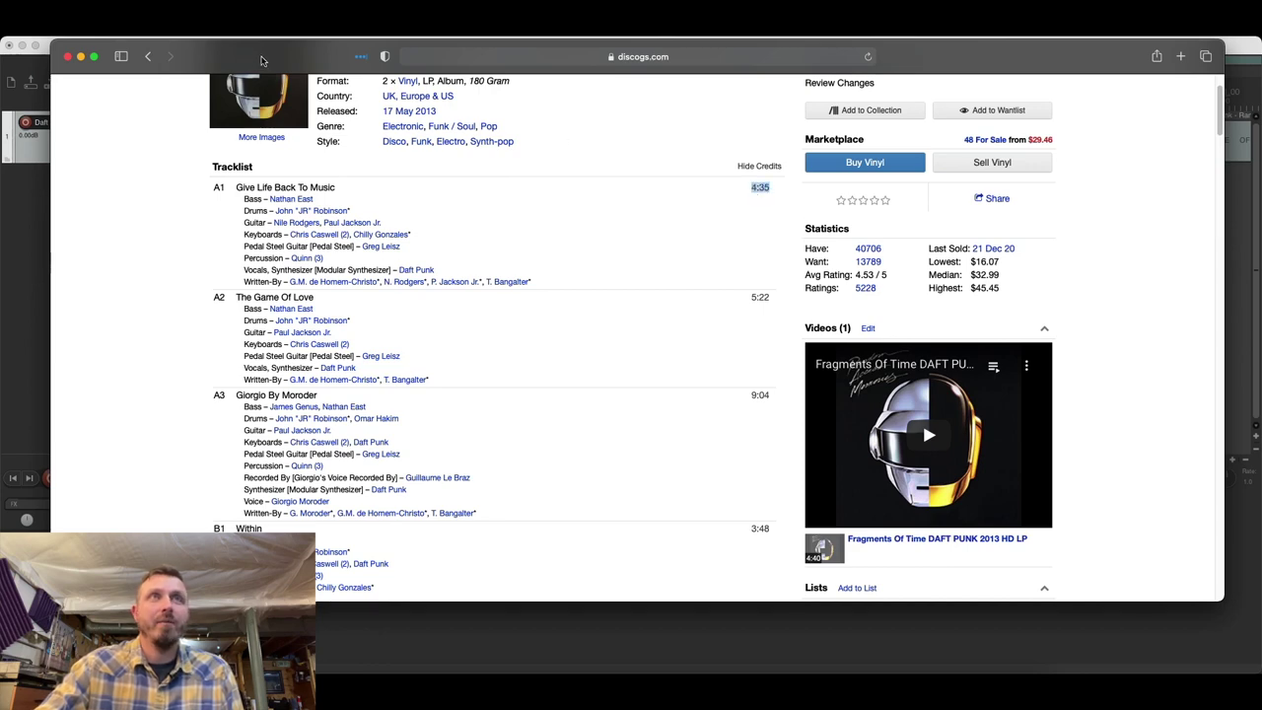
{"action": "left_click_drag", "start_coordinate": [233, 60], "coordinate": [1261, 90]}
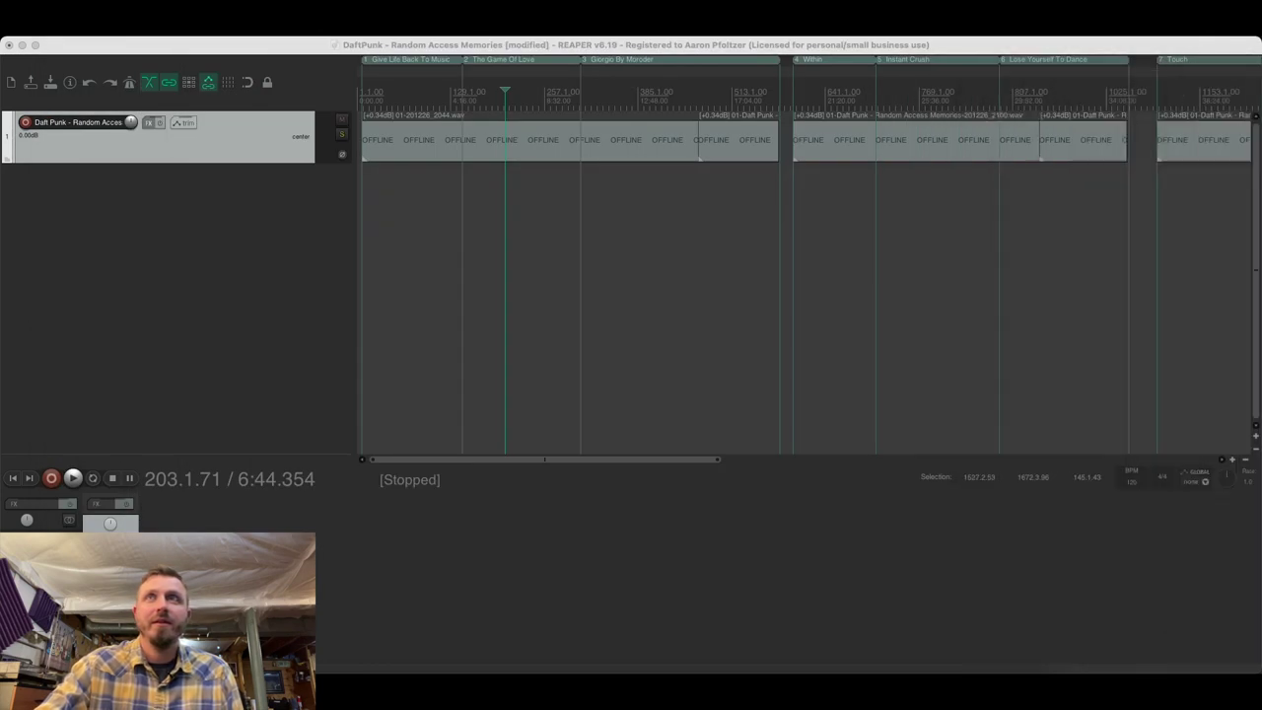
Step: Place the edit cursor in the gap after the Beyond region, just before the next unmarked recording
{"action": "left_click_drag", "start_coordinate": [539, 458], "coordinate": [865, 459]}
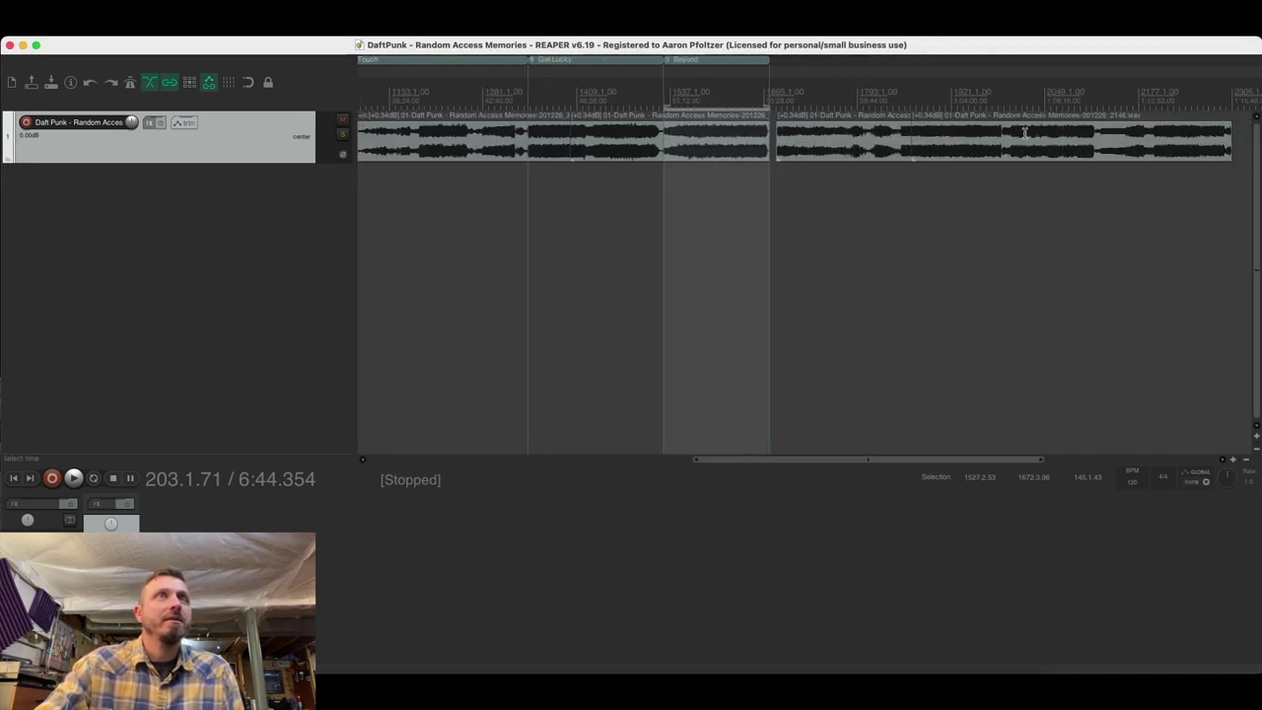
{"action": "left_click", "coordinate": [778, 83]}
{"action": "left_click", "coordinate": [773, 83]}
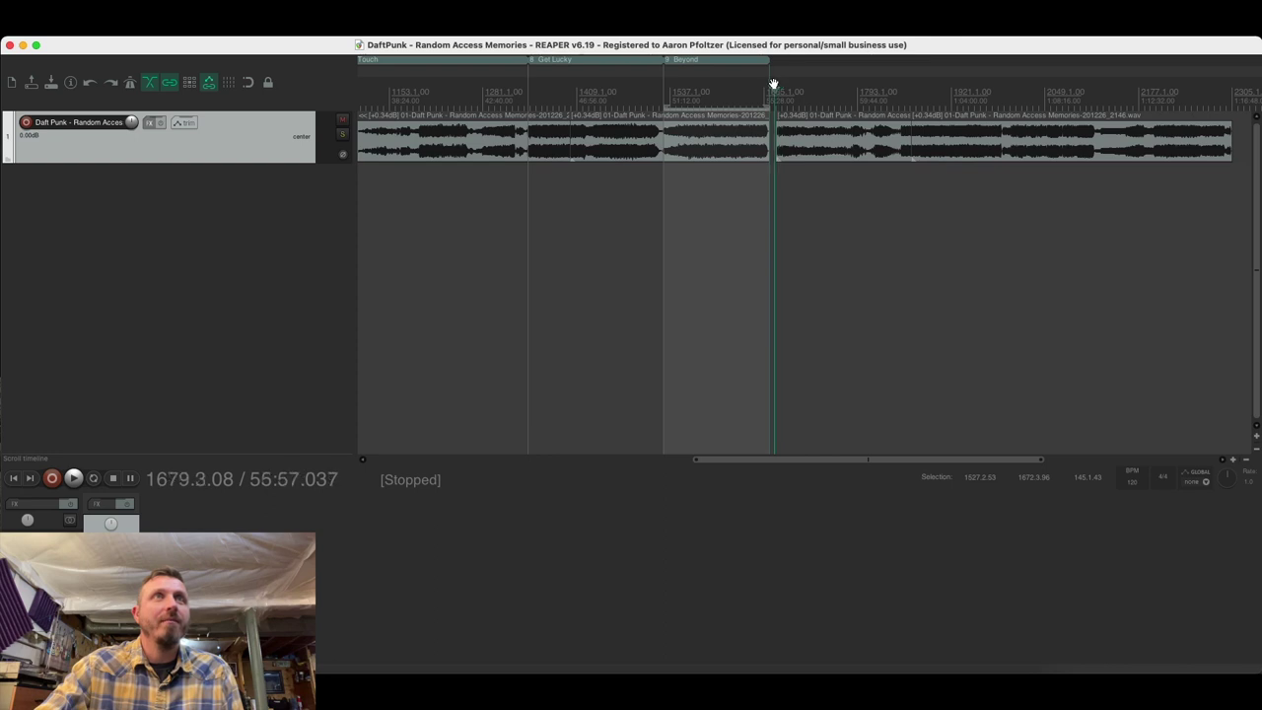
{"action": "left_click", "coordinate": [1237, 461]}
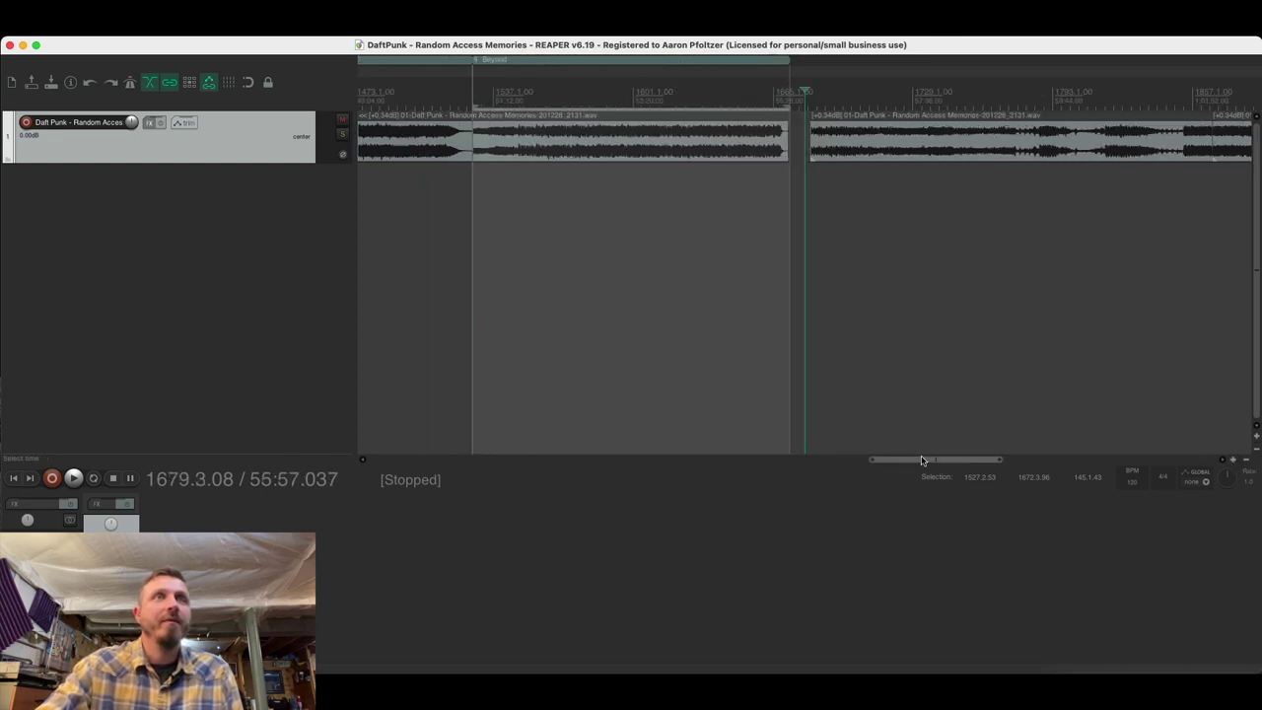
{"action": "left_click_drag", "start_coordinate": [922, 460], "coordinate": [953, 460]}
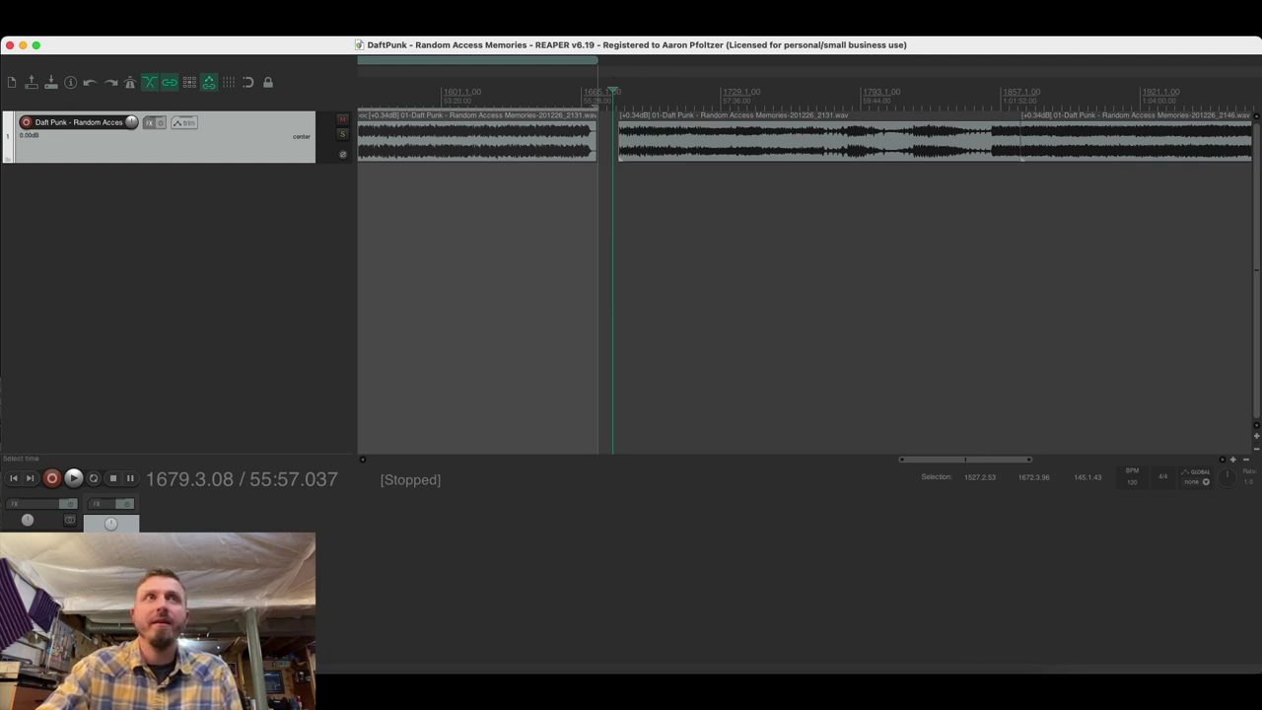
{"action": "scroll", "coordinate": [866, 358], "scroll_direction": "left", "scroll_amount": 5}
{"action": "key", "text": "super+Tab"}
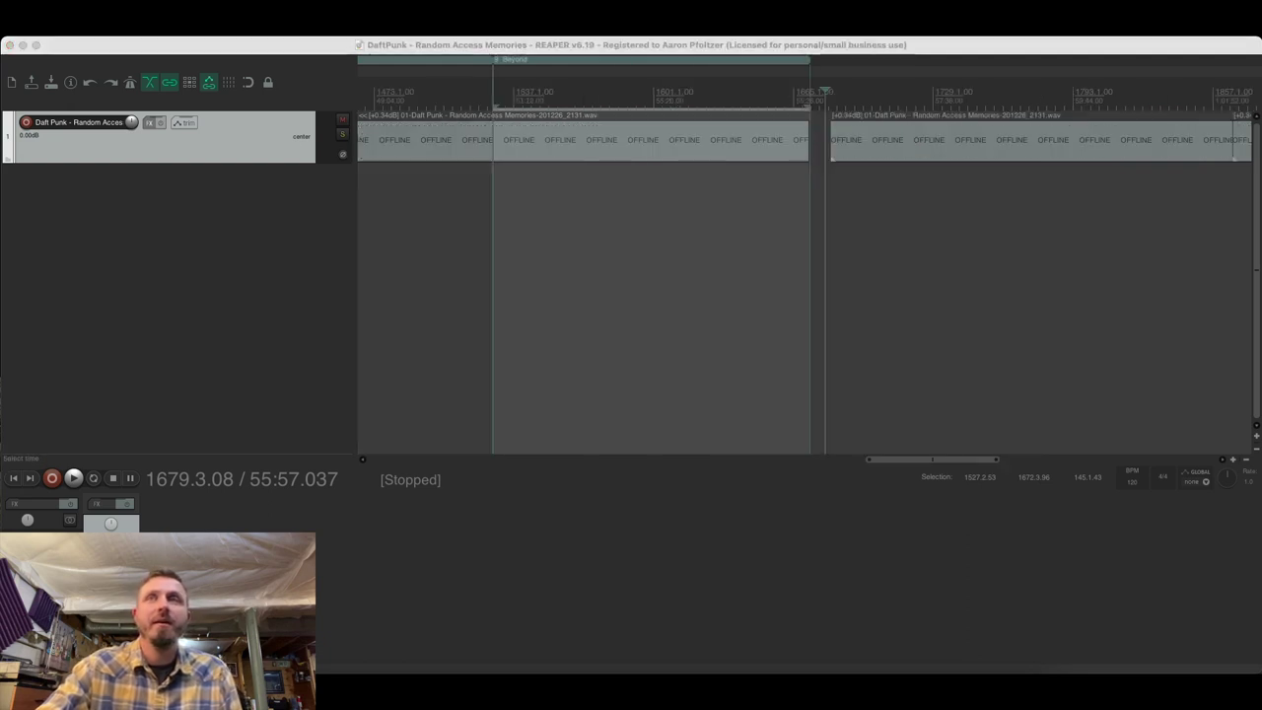
{"action": "left_click", "coordinate": [966, 462]}
{"action": "left_click_drag", "start_coordinate": [959, 461], "coordinate": [970, 460]}
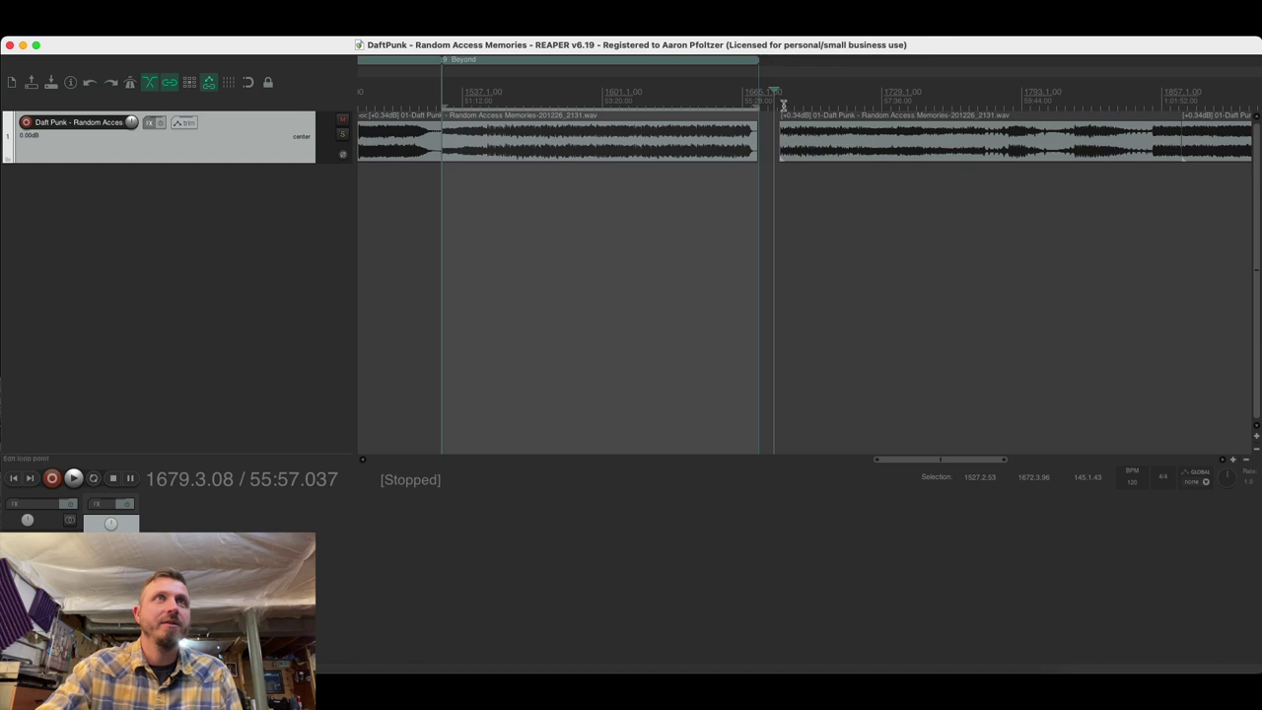
Step: Create a region named Motherboard over the first song after the gap, from about 1682.2.13 to 1852.4.63
{"action": "left_click_drag", "start_coordinate": [780, 102], "coordinate": [795, 158]}
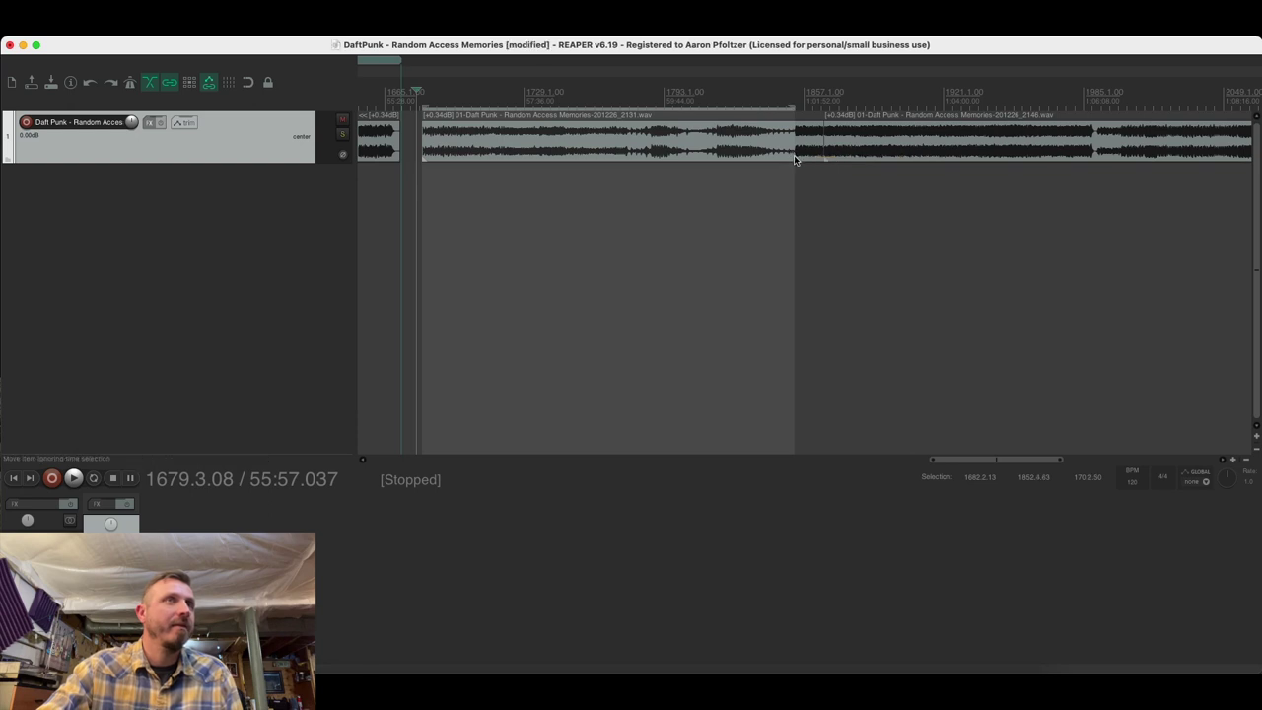
{"action": "right_click", "coordinate": [597, 66]}
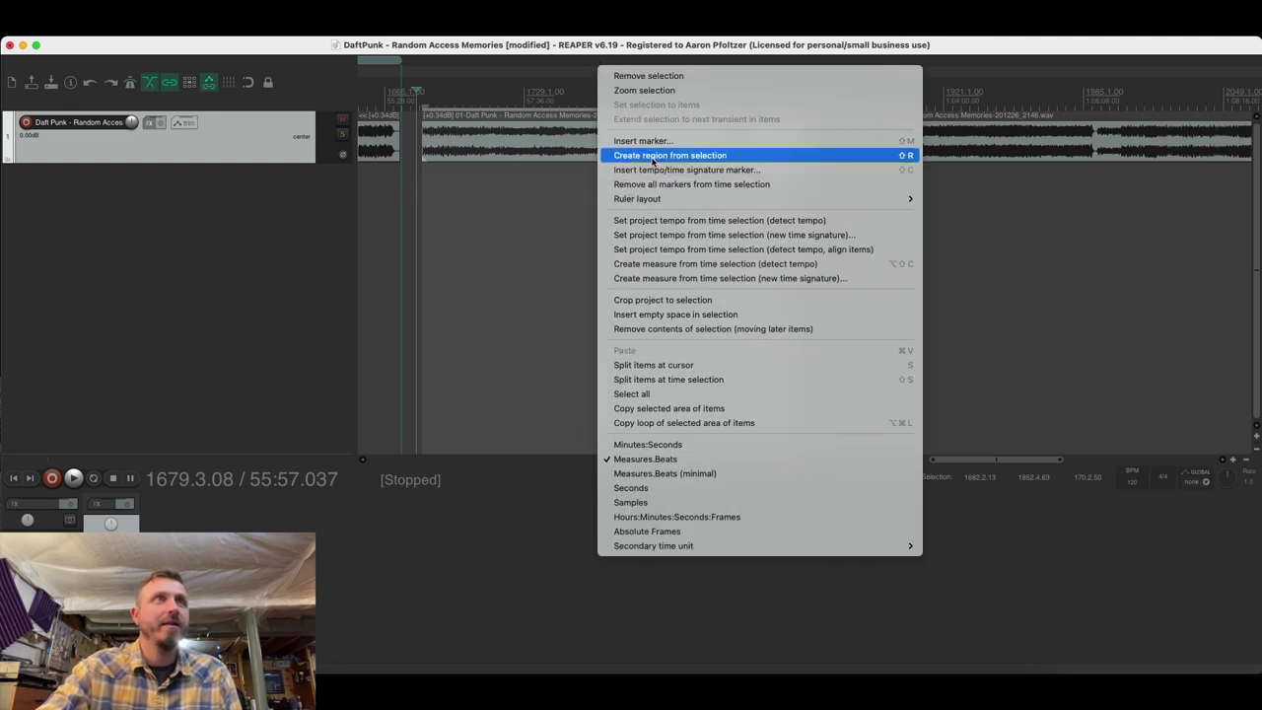
{"action": "left_click", "coordinate": [653, 158]}
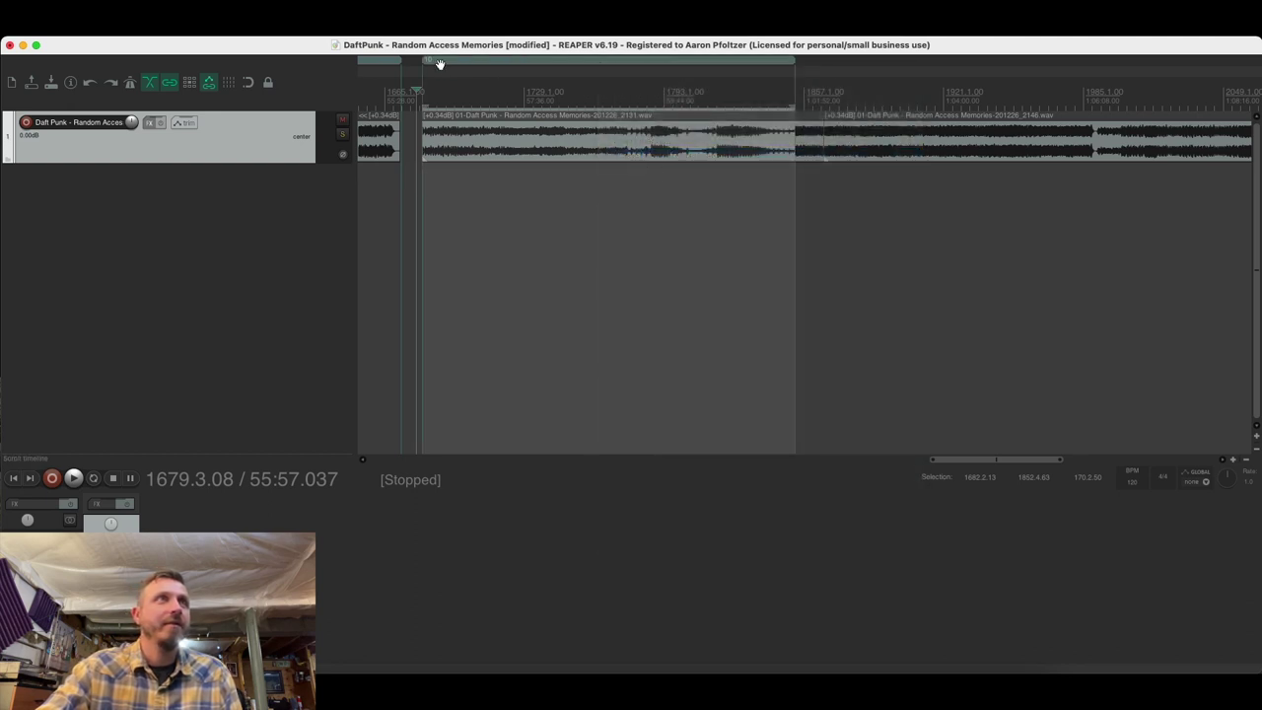
{"action": "right_click", "coordinate": [440, 65]}
{"action": "left_click", "coordinate": [465, 70]}
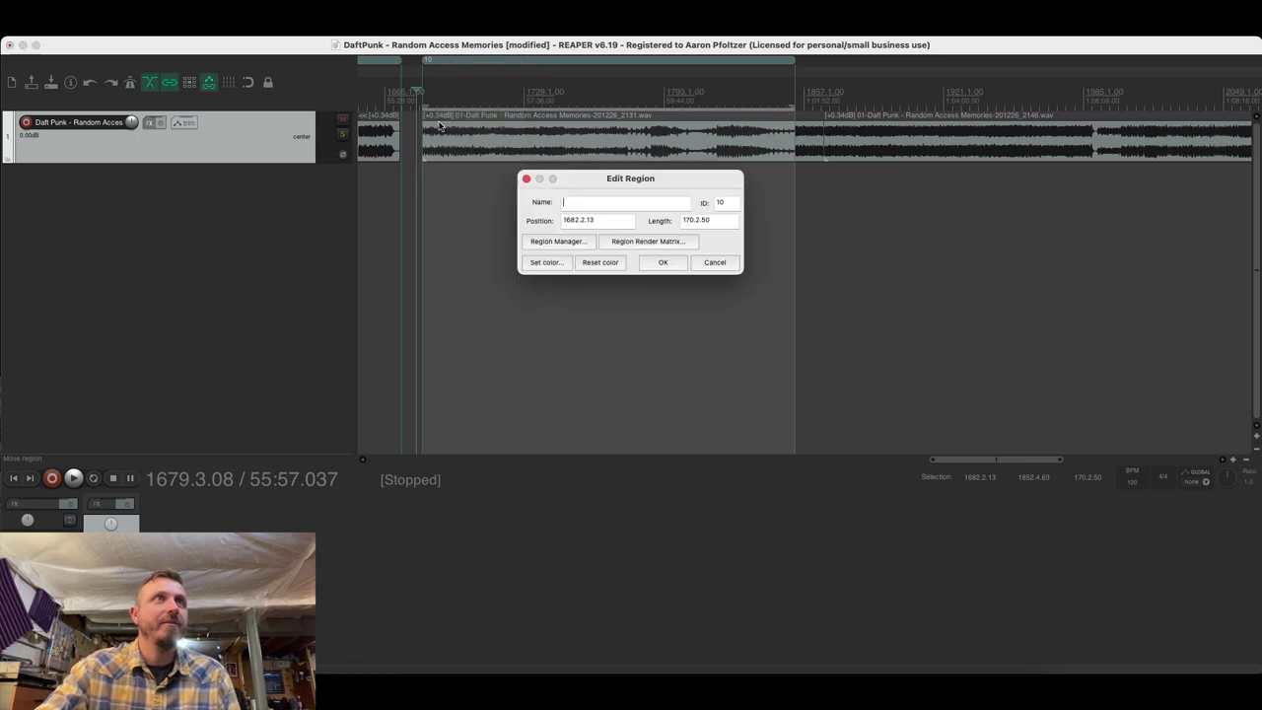
{"action": "type", "text": "Motherboard"}
{"action": "left_click", "coordinate": [679, 266]}
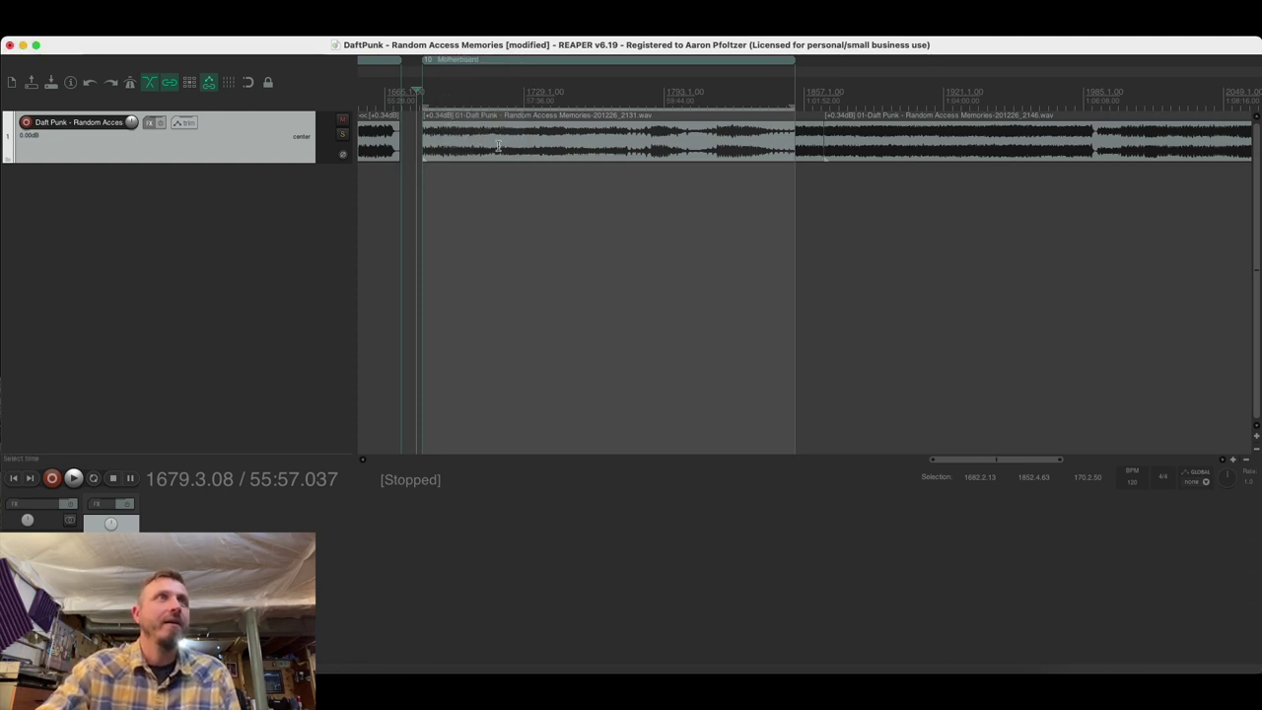
Step: Extend the start of the Motherboard region slightly earlier and save the project
{"action": "left_click_drag", "start_coordinate": [424, 60], "coordinate": [423, 59]}
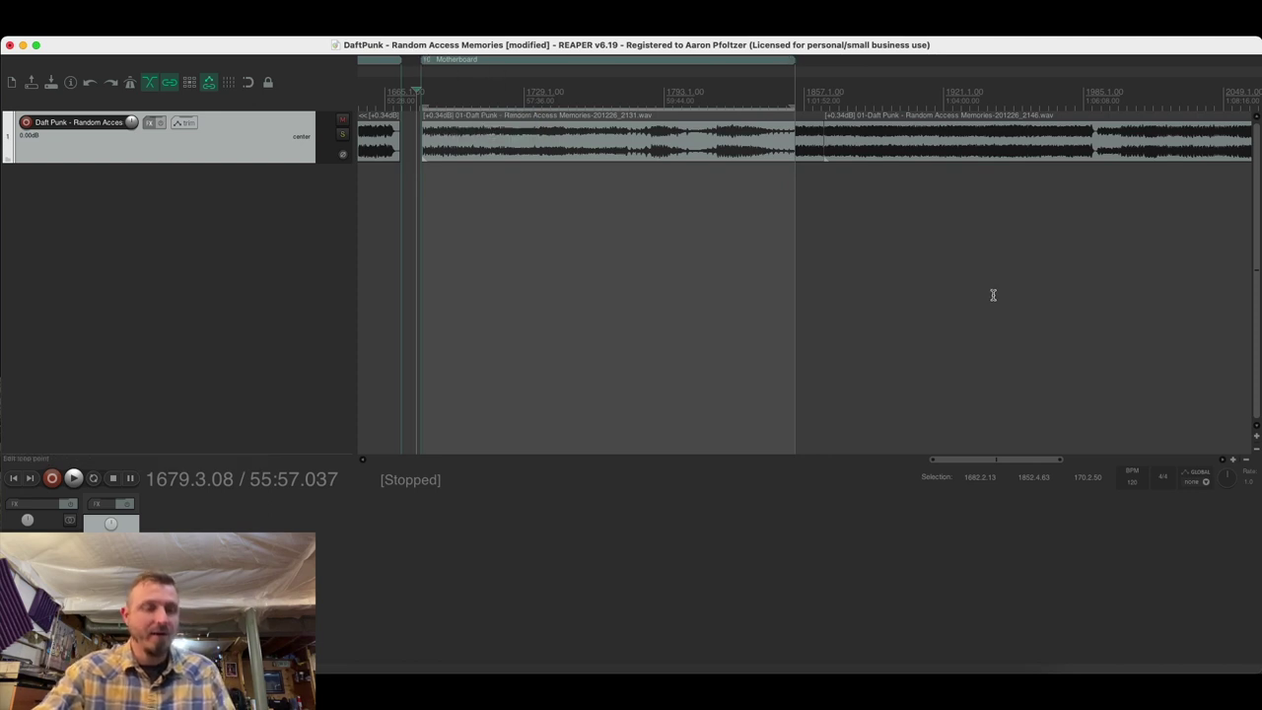
{"action": "key", "text": "super+s"}
Step: Create a region named Fragments Of Time over the song following Motherboard, from about 1853.3.04 to 1993.1.56
{"action": "left_click_drag", "start_coordinate": [949, 459], "coordinate": [958, 459]}
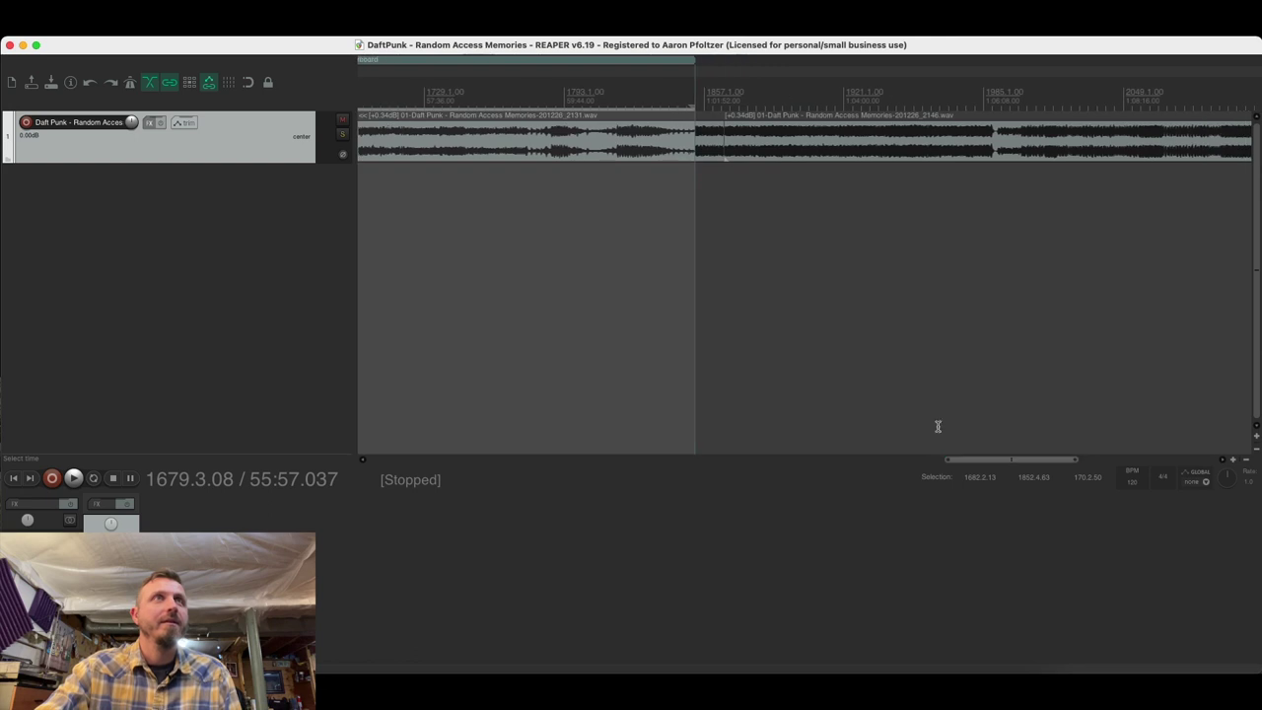
{"action": "left_click_drag", "start_coordinate": [696, 90], "coordinate": [994, 103]}
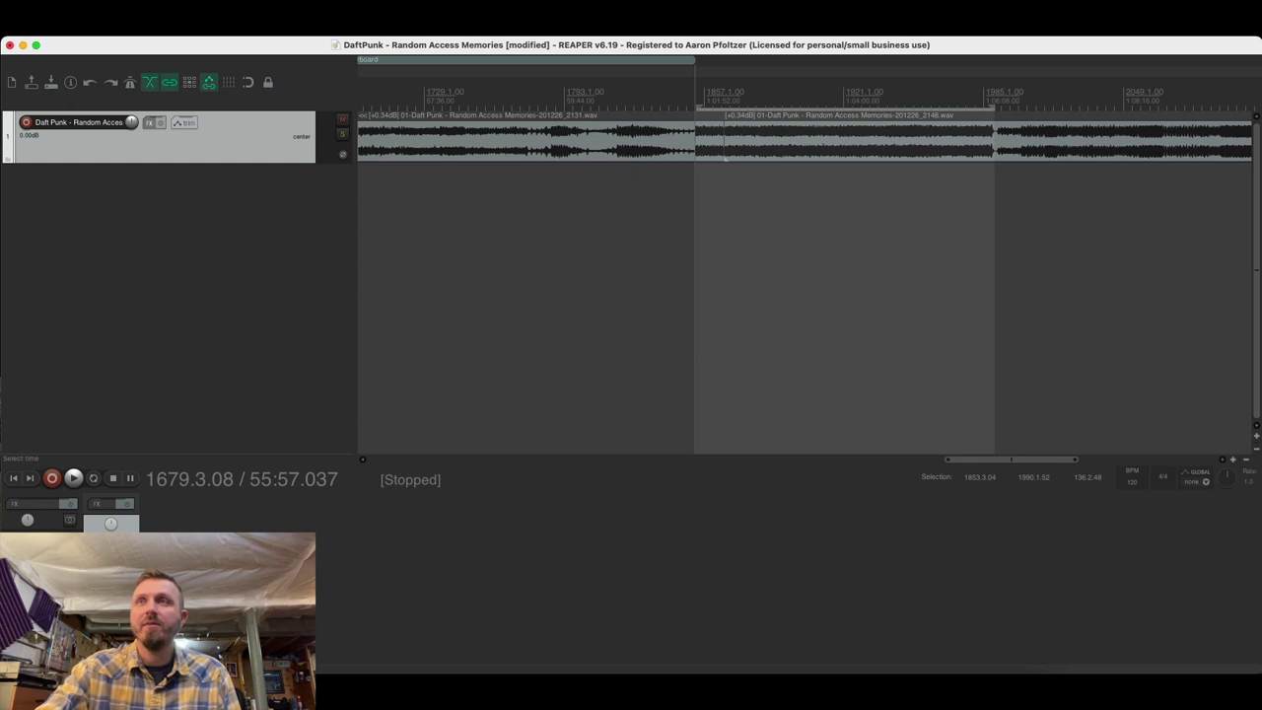
{"action": "left_click_drag", "start_coordinate": [994, 107], "coordinate": [912, 106]}
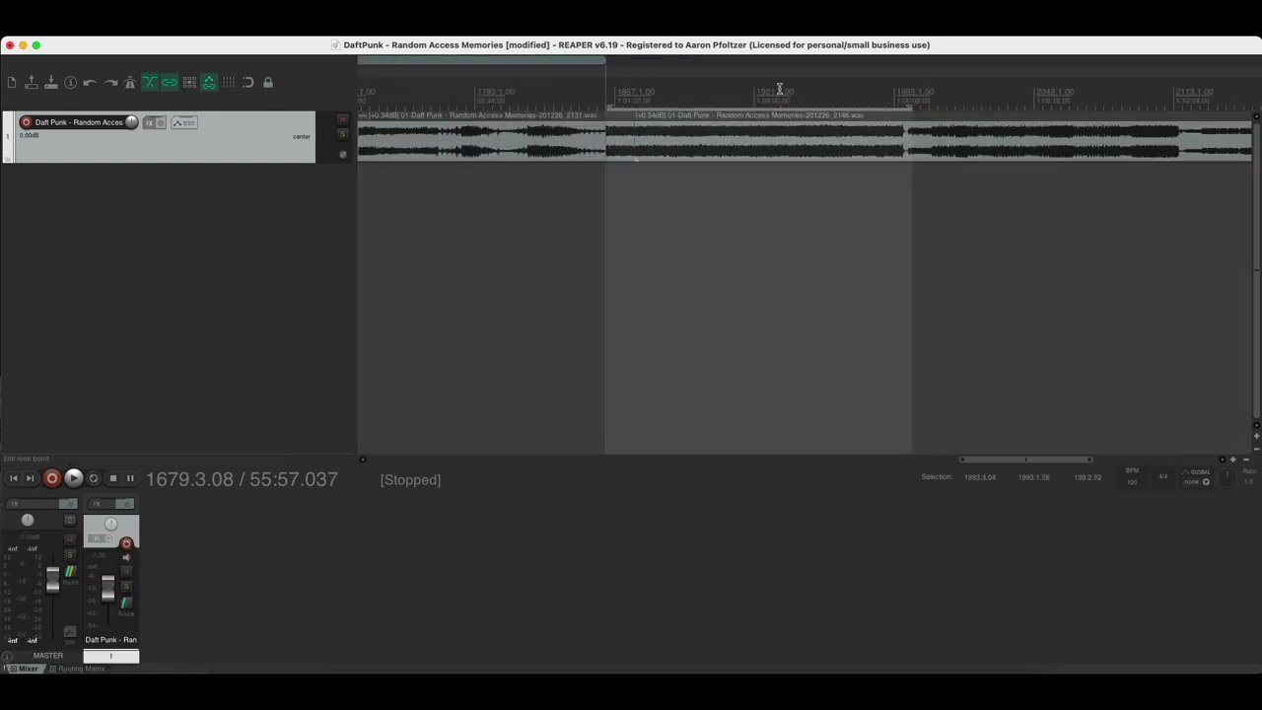
{"action": "key", "text": "shift+r"}
{"action": "double_click", "coordinate": [698, 60]}
{"action": "type", "text": "Fragments Of Time"}
{"action": "key", "text": "Return"}
Step: Play the audio from about 1990.1.52 to check the transition at the end of the Fragments Of Time region
{"action": "left_click", "coordinate": [906, 86]}
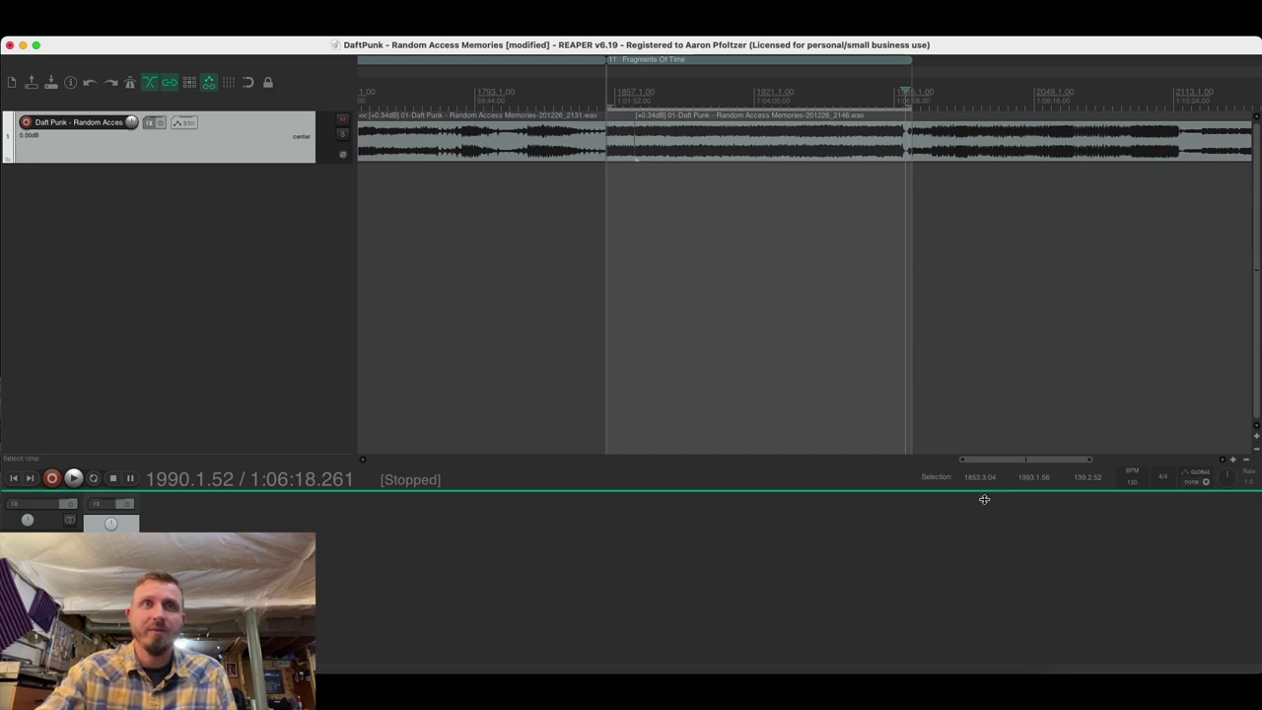
{"action": "left_click_drag", "start_coordinate": [979, 462], "coordinate": [980, 462]}
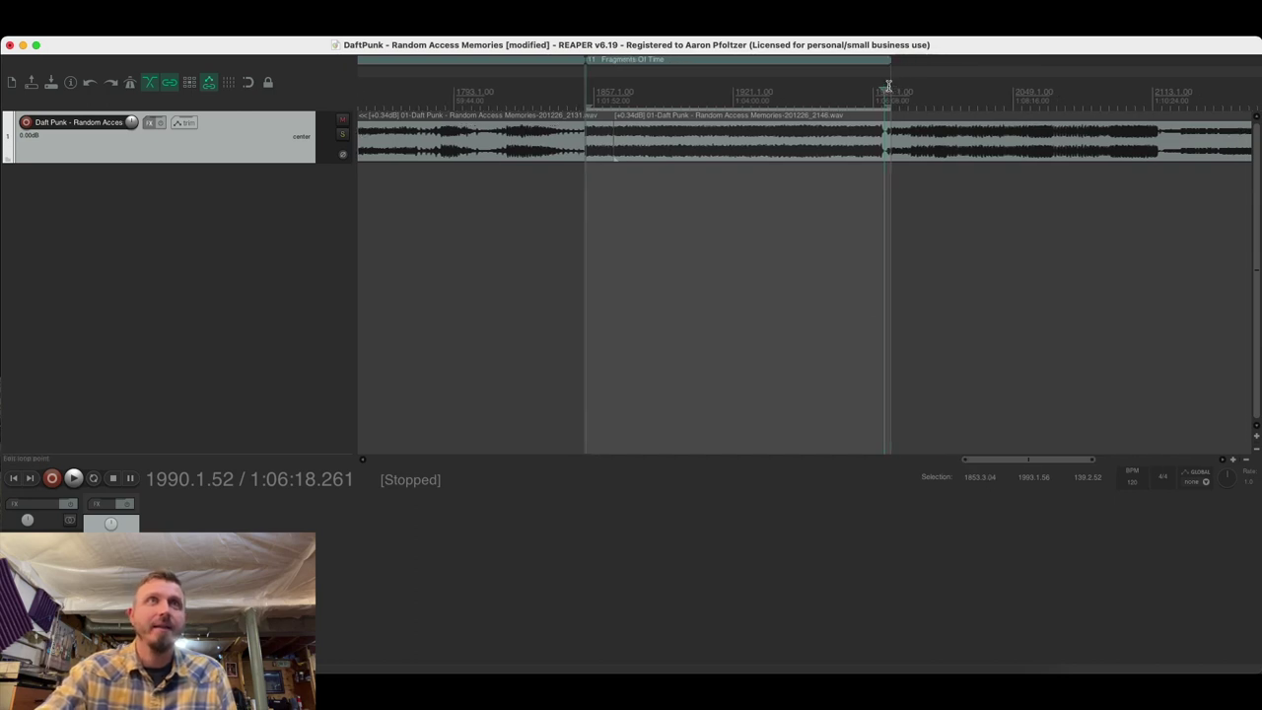
{"action": "key", "text": "space"}
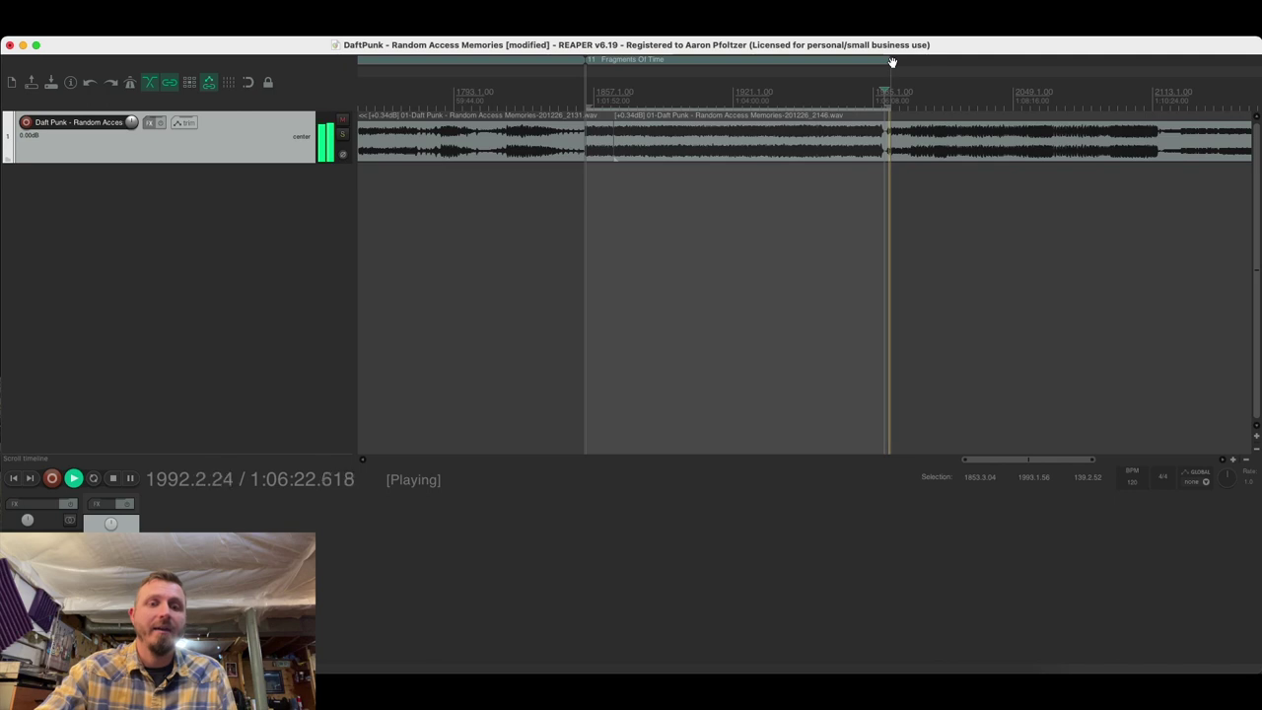
Step: Play the audio around the start of the Fragments Of Time region to check its transition
{"action": "key", "text": "space"}
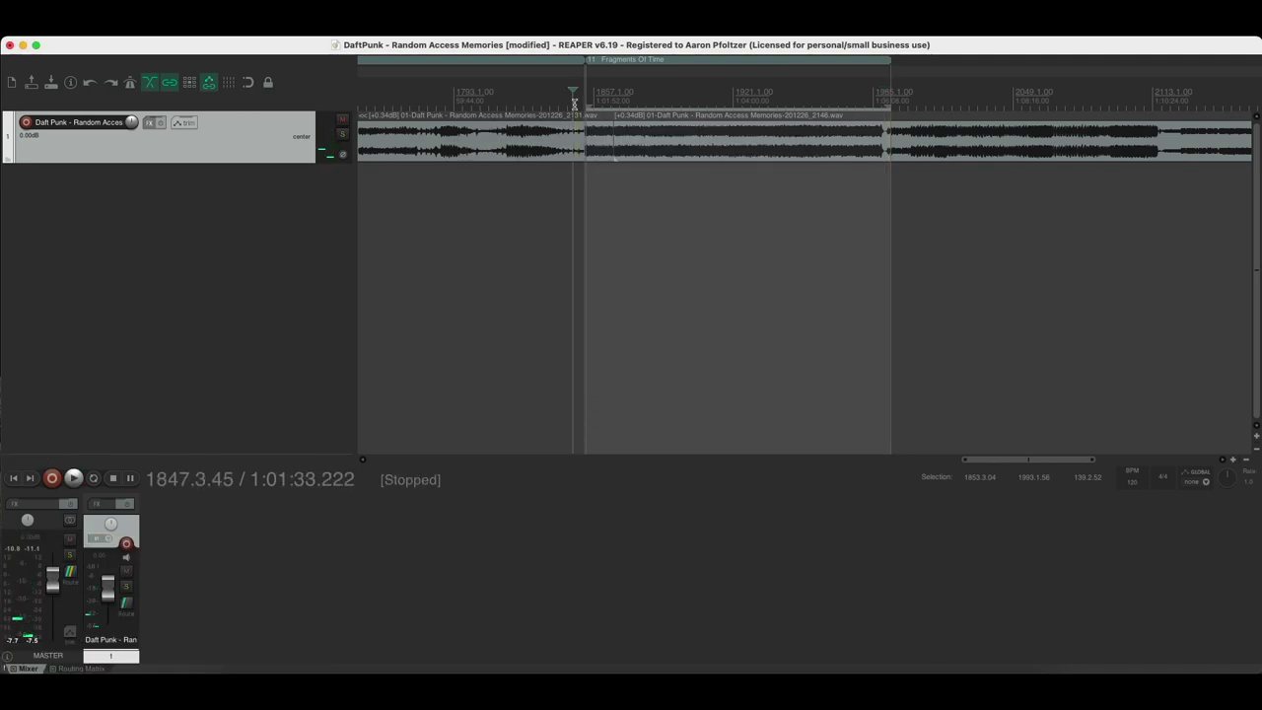
{"action": "left_click", "coordinate": [540, 161]}
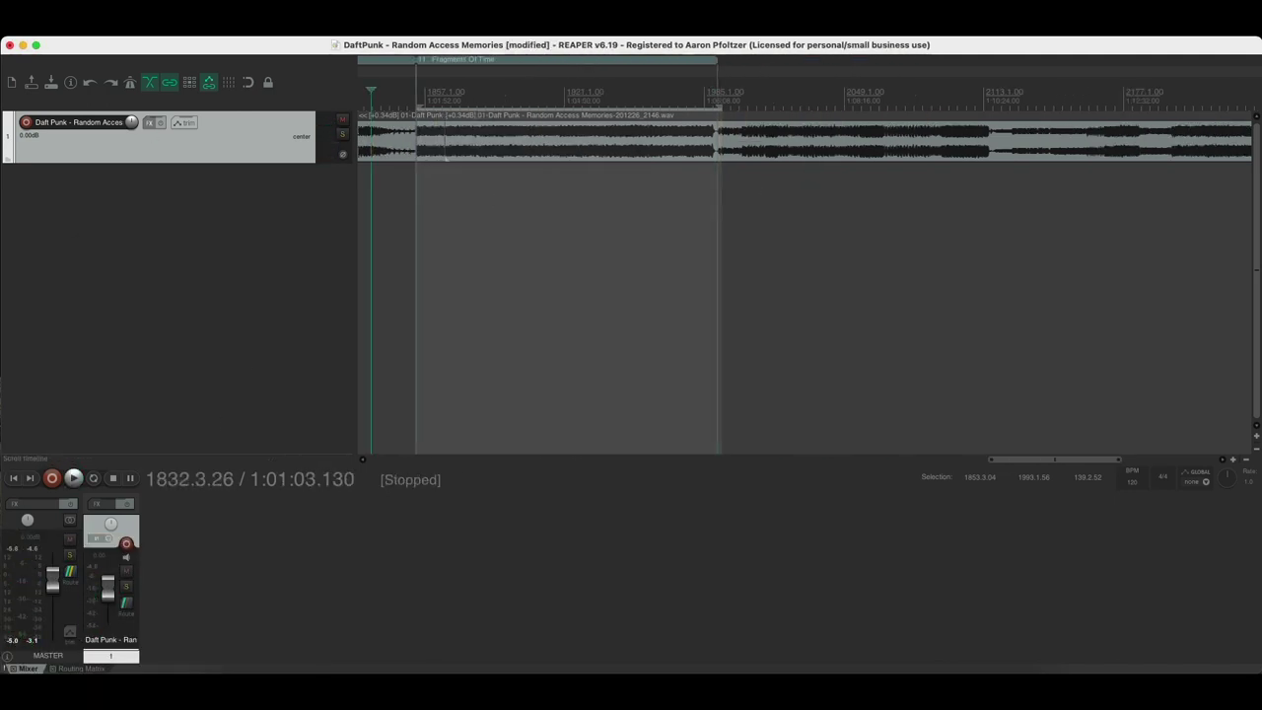
{"action": "key", "text": "super+comma"}
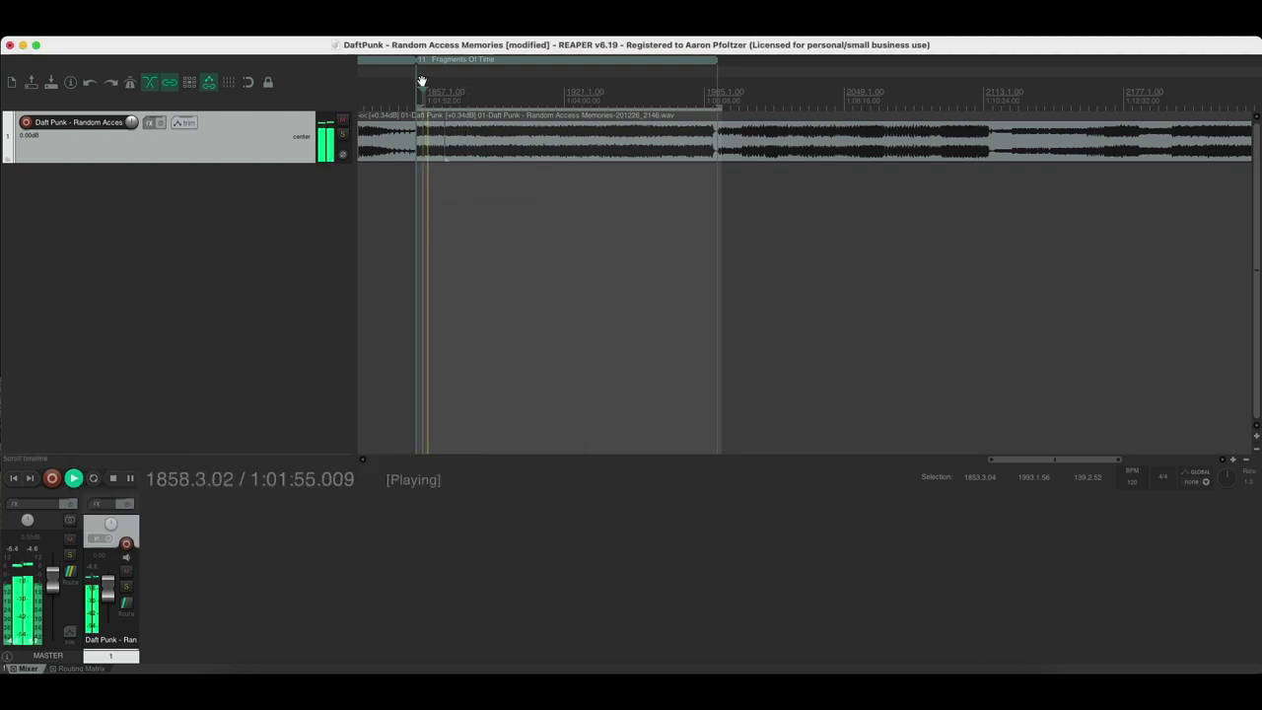
{"action": "key", "text": "space"}
Step: Create regions named Doin' It Right and Contact over the last two songs, ending at about 2304.4.60, and save the project
{"action": "right_click", "coordinate": [740, 60]}
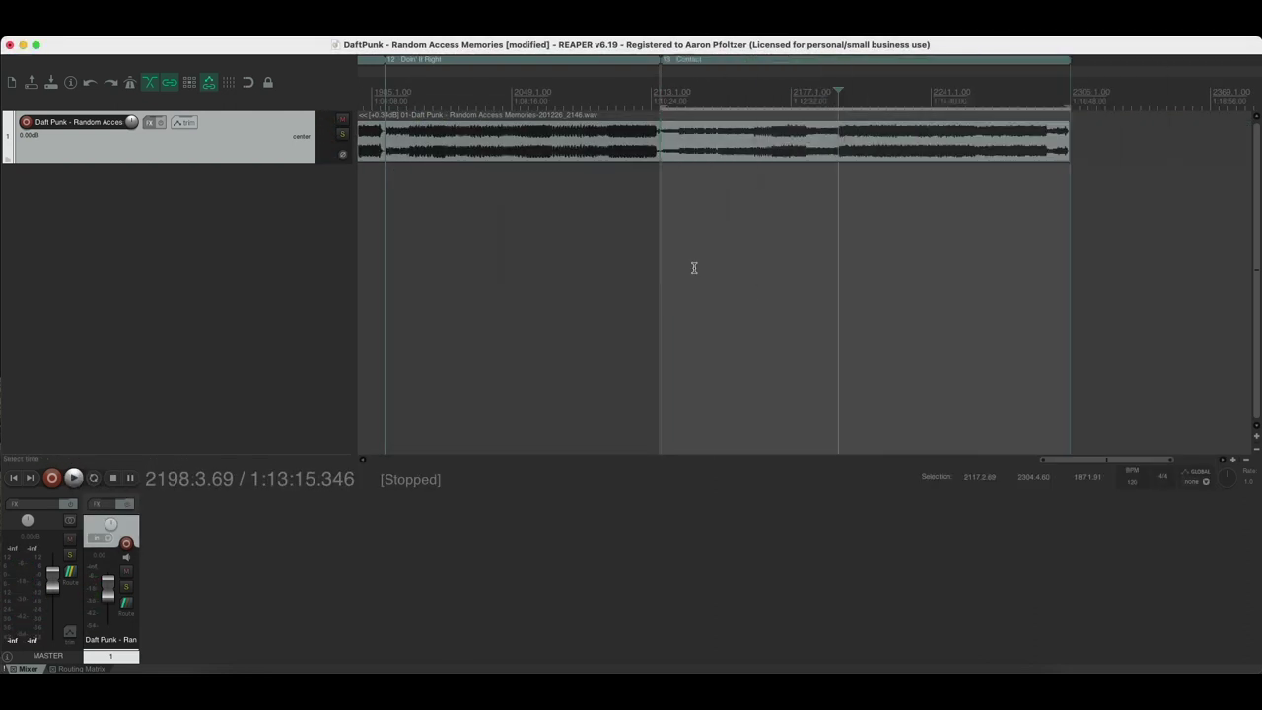
{"action": "left_click", "coordinate": [665, 262]}
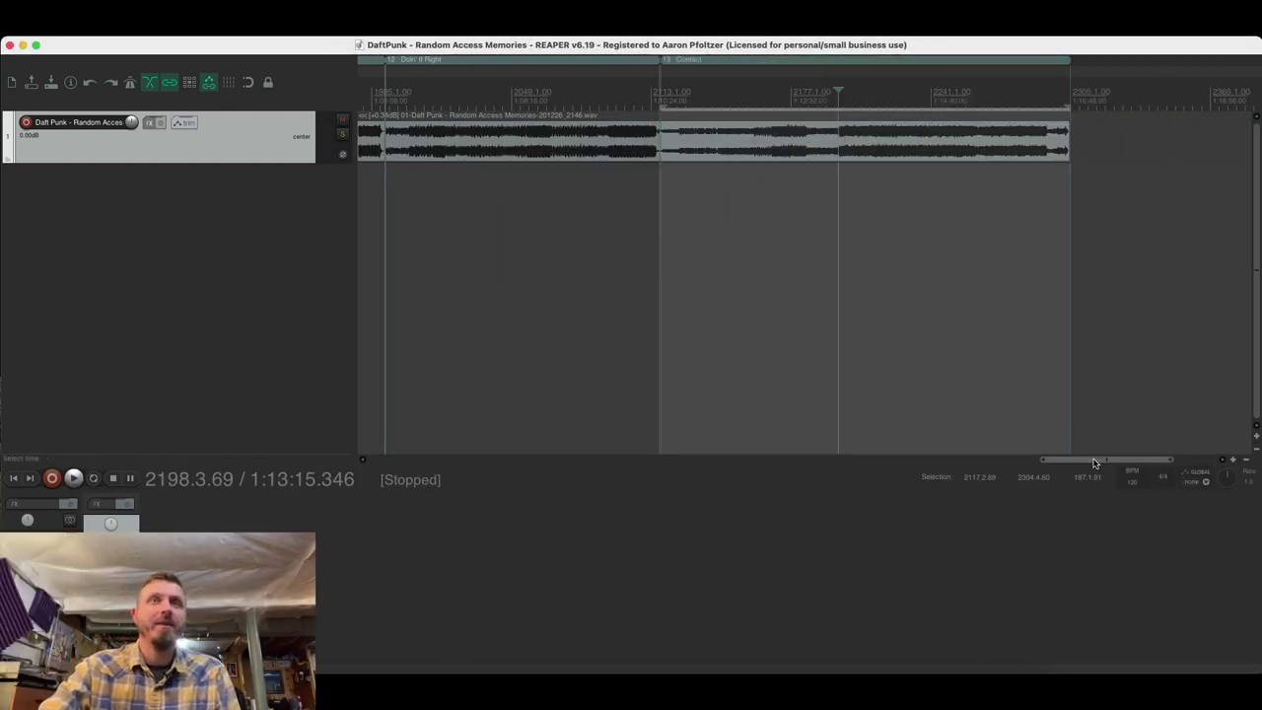
Step: Open the Region Render Matrix and mark all 13 regions for rendering on the Daft Punk - Random Access Memories track
{"action": "left_click_drag", "start_coordinate": [1097, 460], "coordinate": [434, 418]}
{"action": "left_click", "coordinate": [1246, 460]}
{"action": "left_click", "coordinate": [1246, 461]}
{"action": "left_click_drag", "start_coordinate": [1170, 464], "coordinate": [553, 375]}
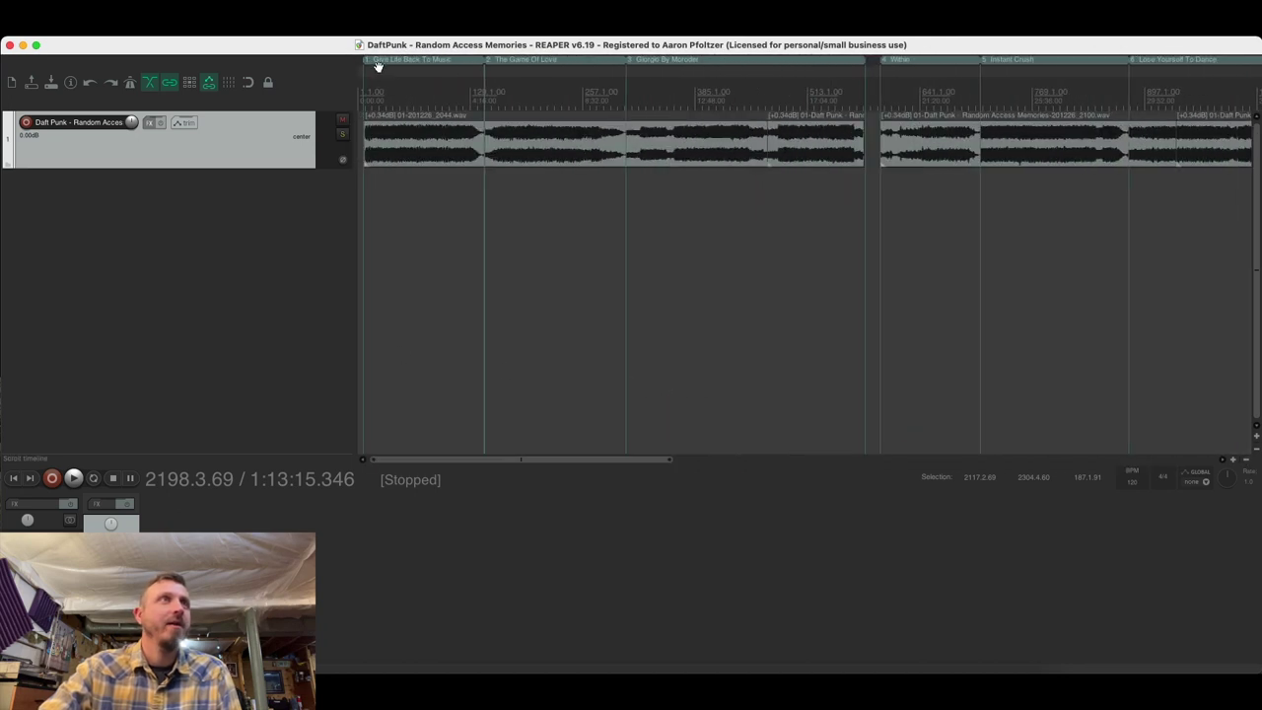
{"action": "left_click_drag", "start_coordinate": [330, 46], "coordinate": [339, 46]}
{"action": "left_click", "coordinate": [715, 179]}
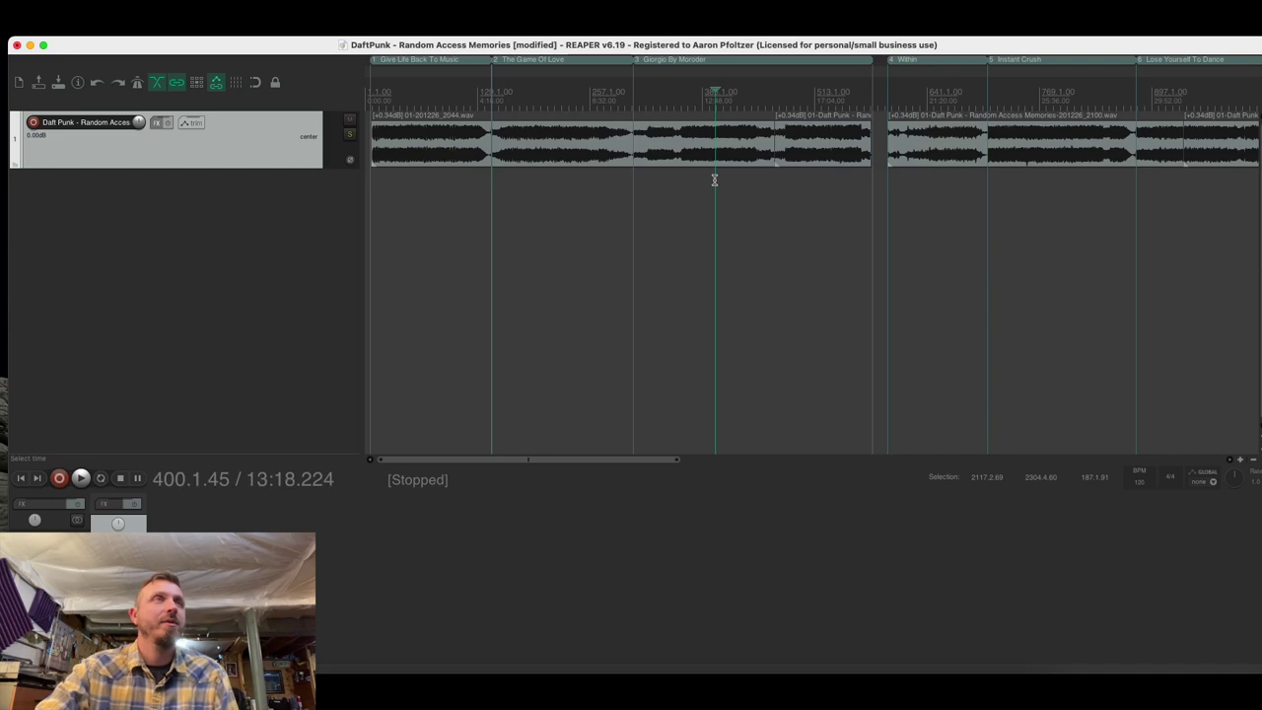
{"action": "left_click", "coordinate": [94, 23]}
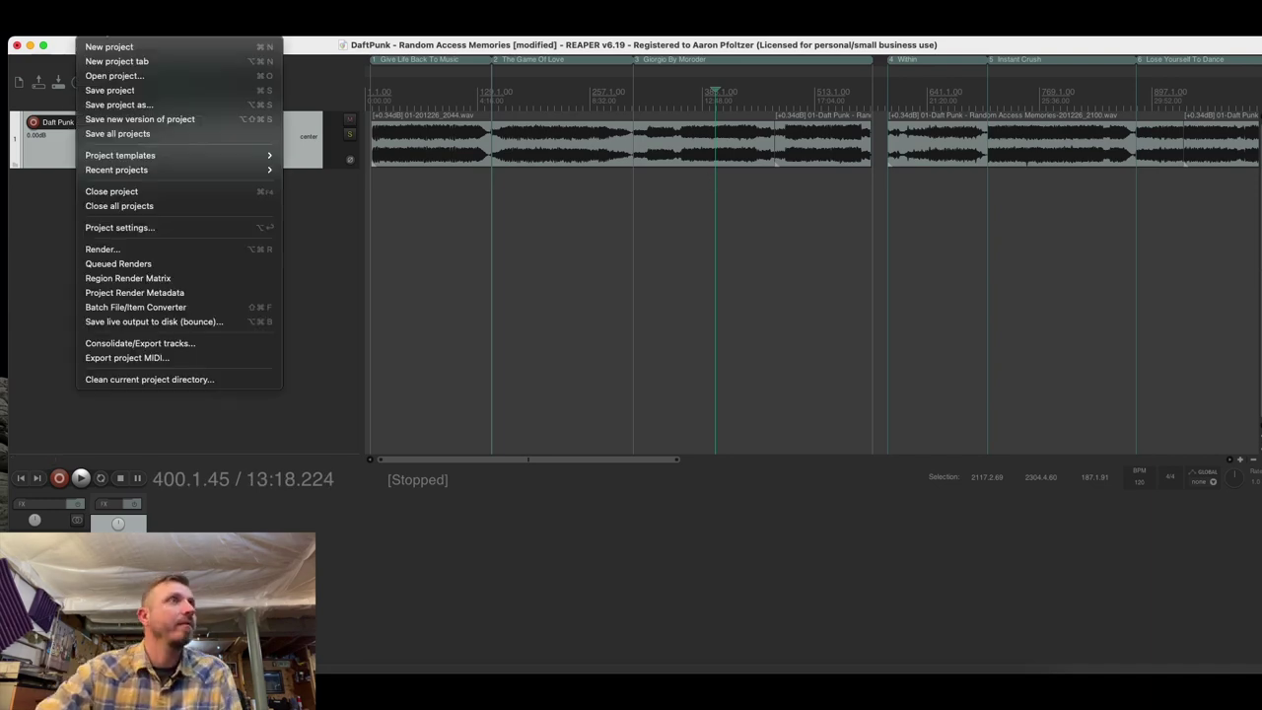
{"action": "left_click", "coordinate": [129, 279]}
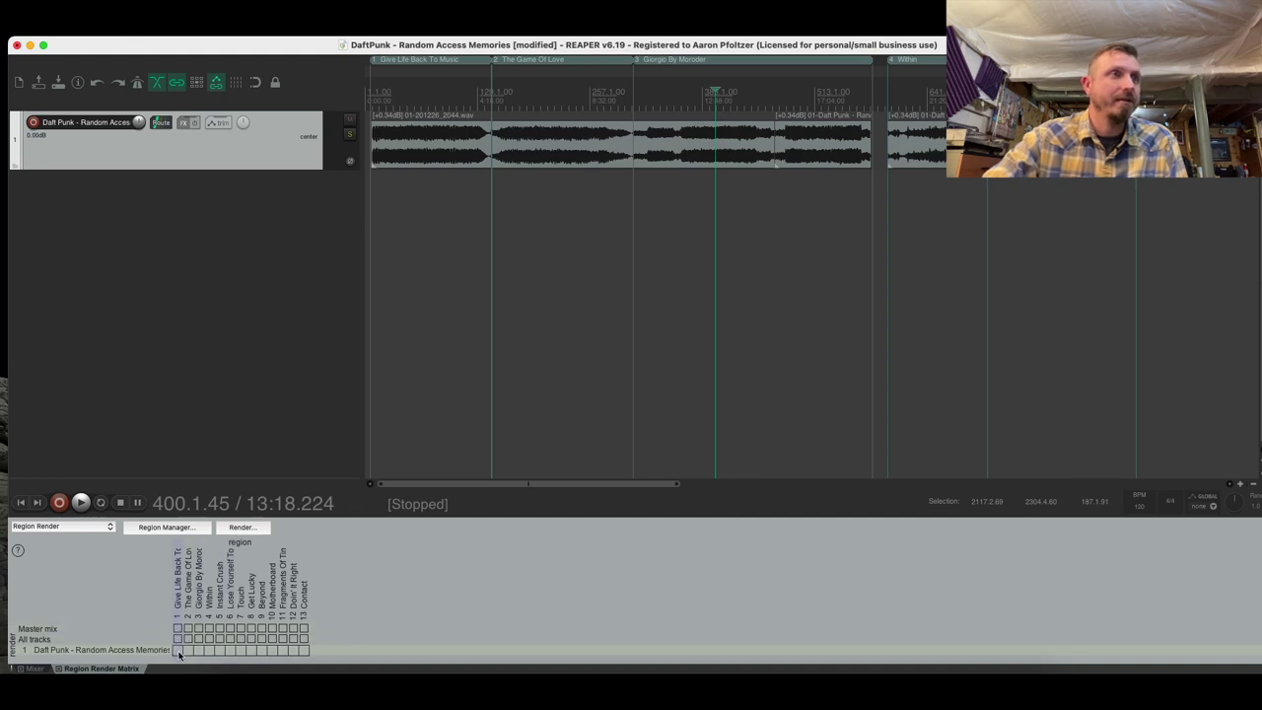
{"action": "mouse_move", "coordinate": [184, 655]}
{"action": "left_mouse_down"}
{"action": "mouse_move", "coordinate": [317, 655]}
{"action": "mouse_move", "coordinate": [232, 659]}
{"action": "left_mouse_up"}
{"action": "left_click", "coordinate": [272, 653]}
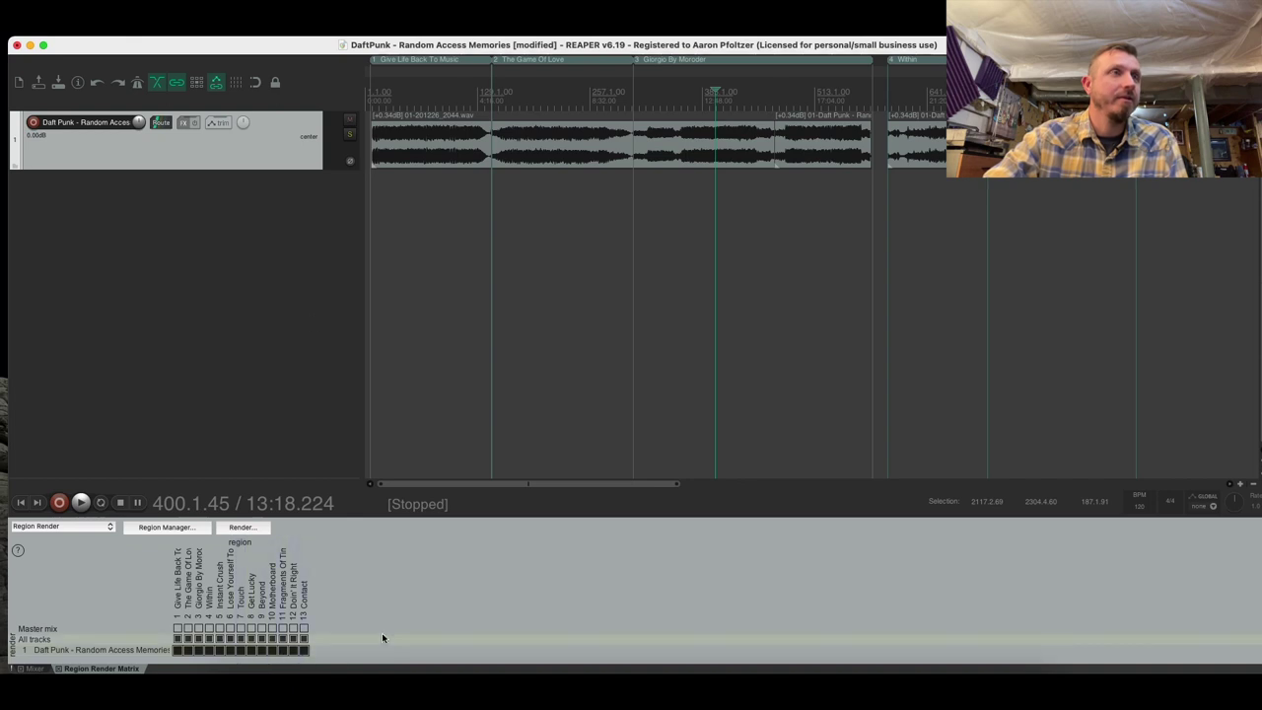
Step: Open the Render to File settings for the regions in the render matrix
{"action": "left_click", "coordinate": [94, 27]}
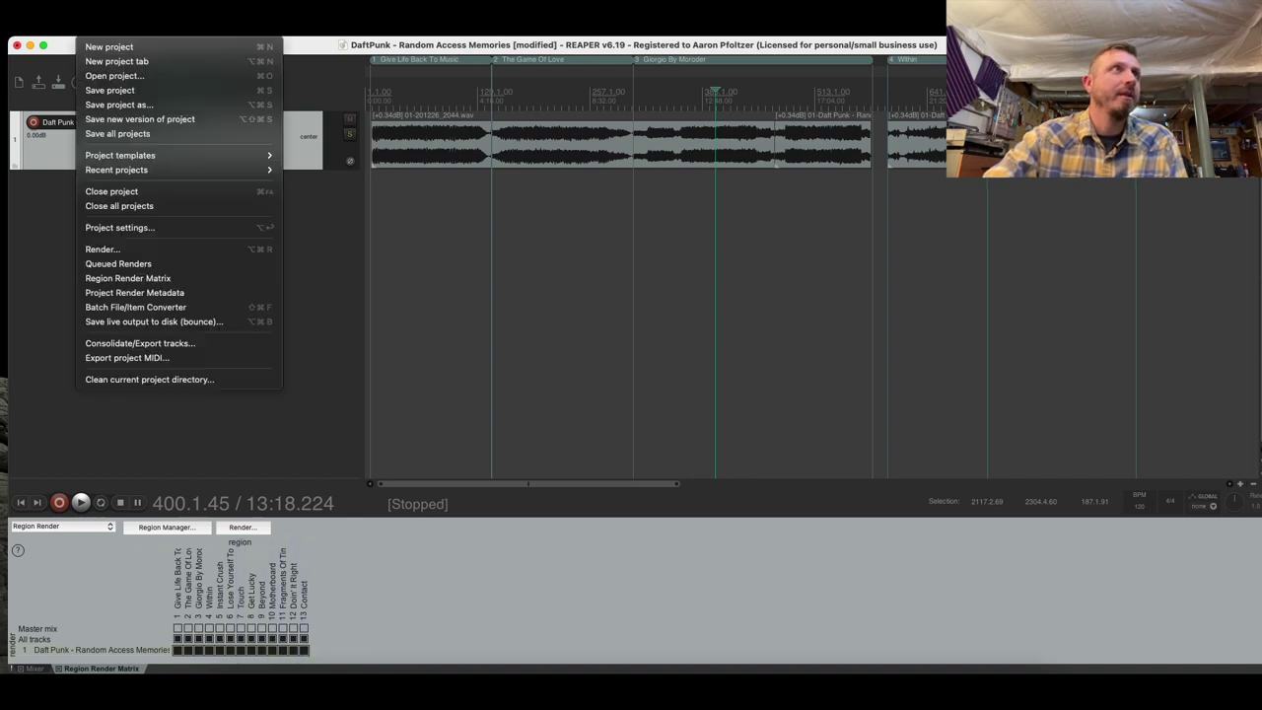
{"action": "left_click", "coordinate": [141, 251]}
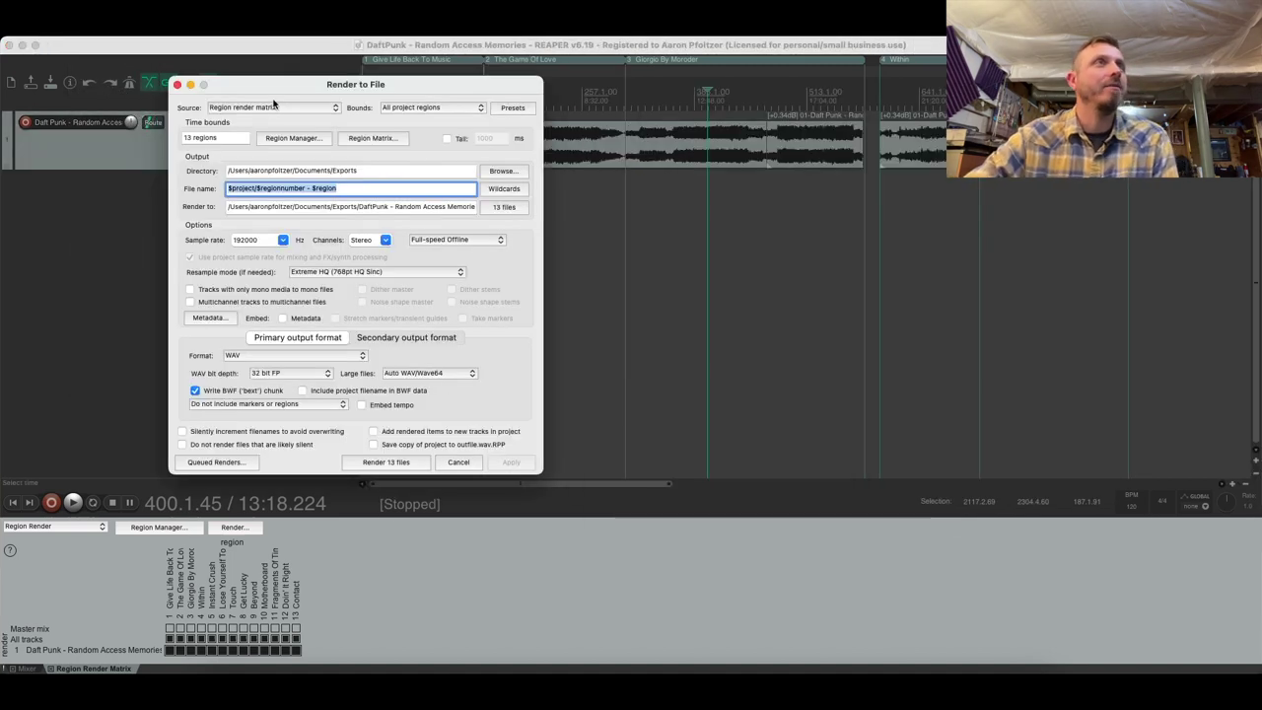
{"action": "left_click", "coordinate": [279, 76]}
{"action": "left_click_drag", "start_coordinate": [279, 86], "coordinate": [301, 91]}
Step: Examine the output file name pattern and how its project, region number and region name wildcards build the render path
{"action": "left_click", "coordinate": [307, 197]}
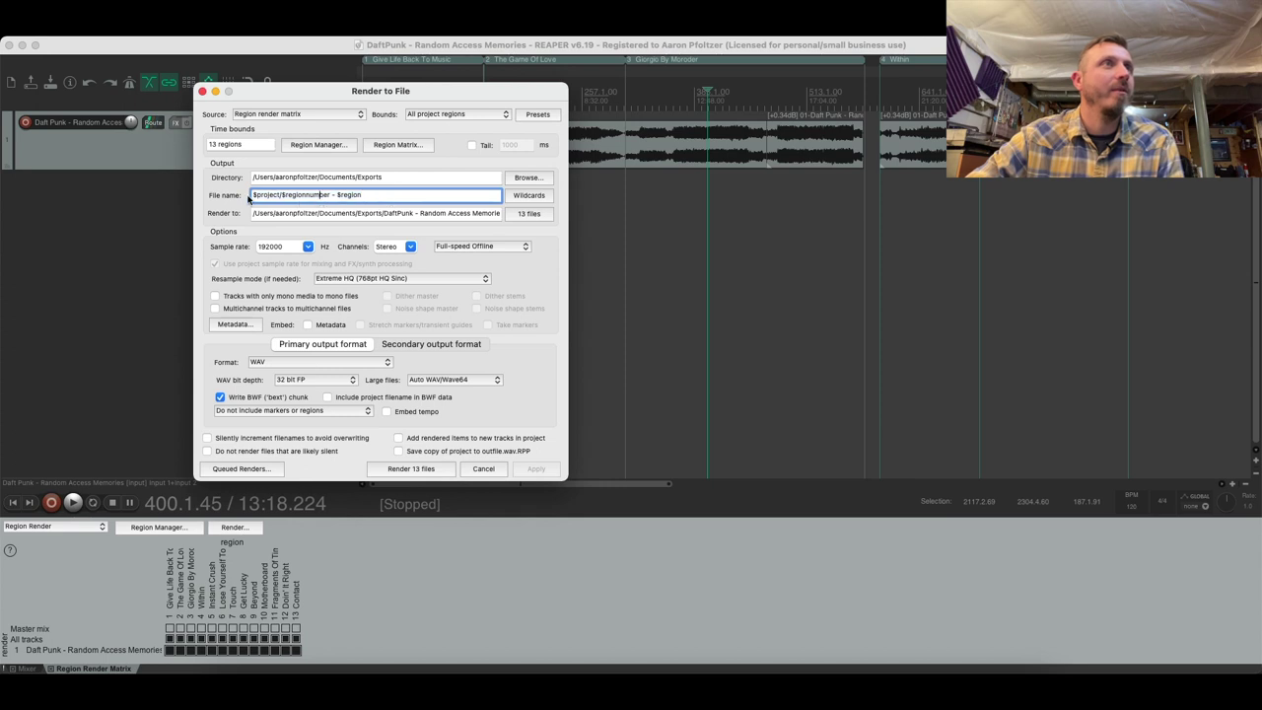
{"action": "left_click_drag", "start_coordinate": [255, 197], "coordinate": [405, 197]}
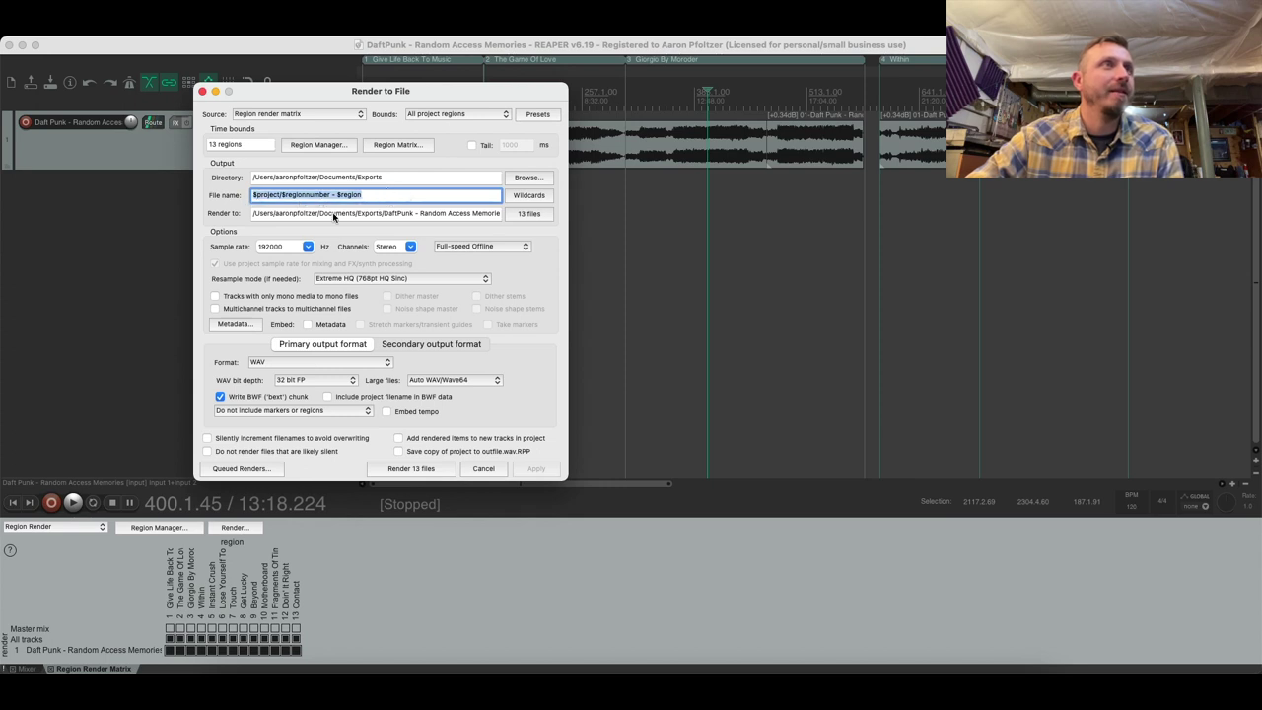
{"action": "triple_click", "coordinate": [255, 198]}
{"action": "left_click", "coordinate": [300, 197]}
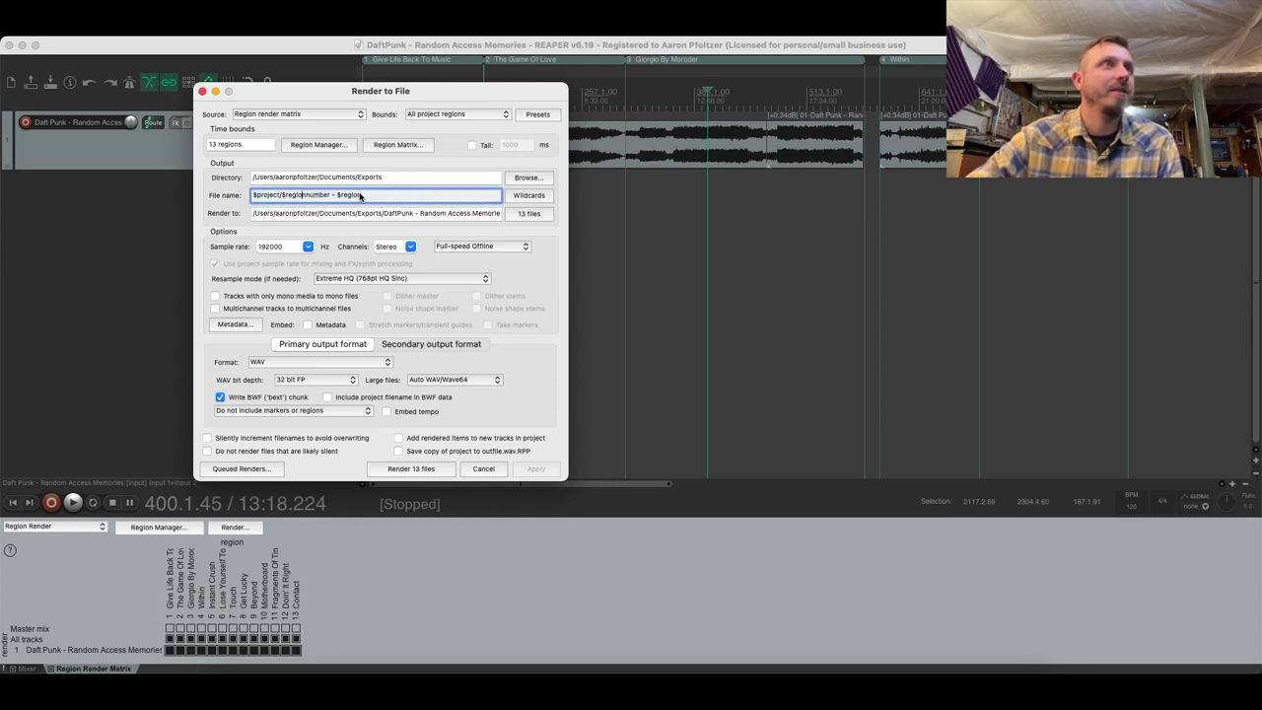
{"action": "left_click", "coordinate": [400, 217]}
{"action": "left_click", "coordinate": [285, 198]}
{"action": "left_click_drag", "start_coordinate": [287, 196], "coordinate": [254, 198]}
{"action": "left_click", "coordinate": [344, 200]}
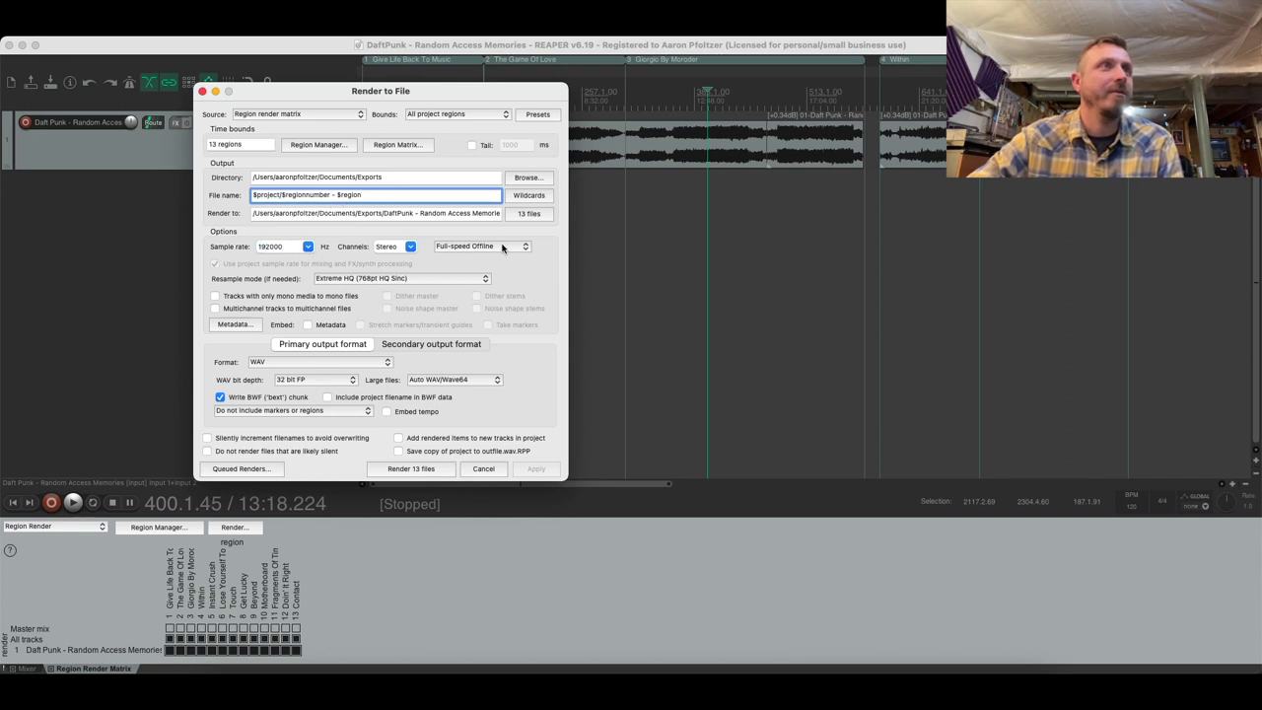
Step: Set the render output to FLAC with 24 bit encoding depth and data compression 8 - Slowest, and apply the settings
{"action": "left_click", "coordinate": [386, 364]}
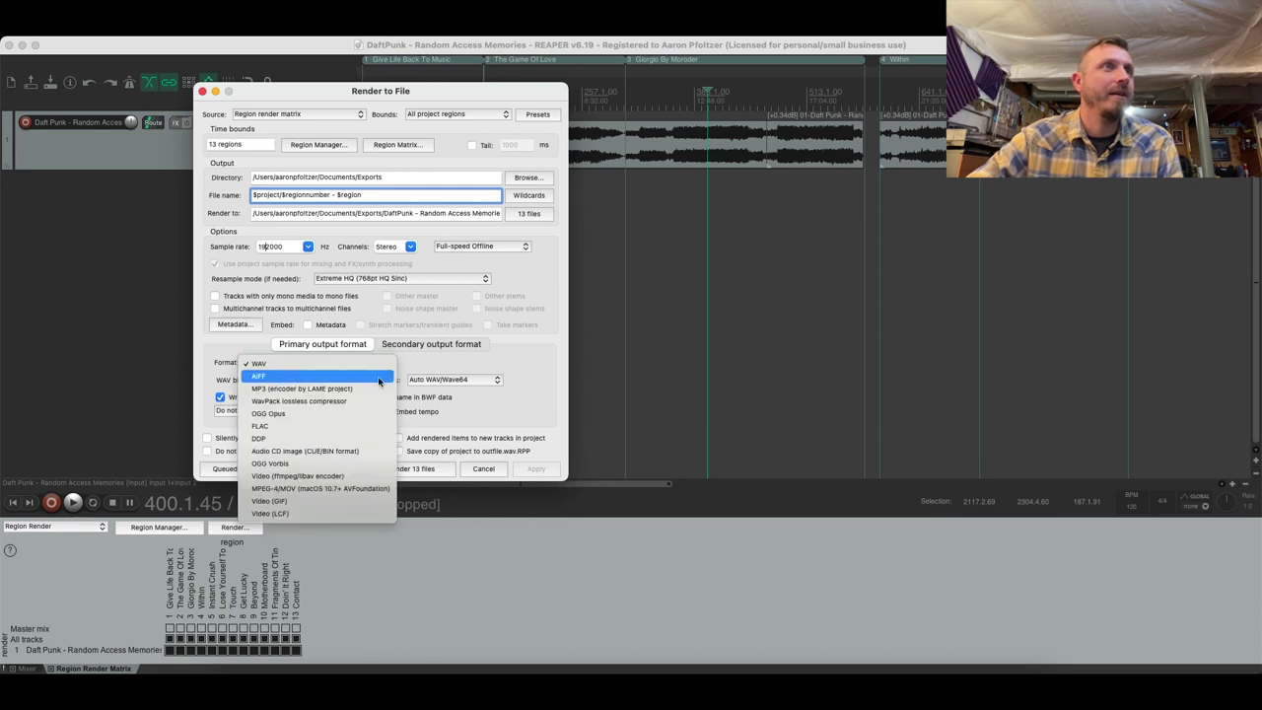
{"action": "left_click", "coordinate": [357, 433]}
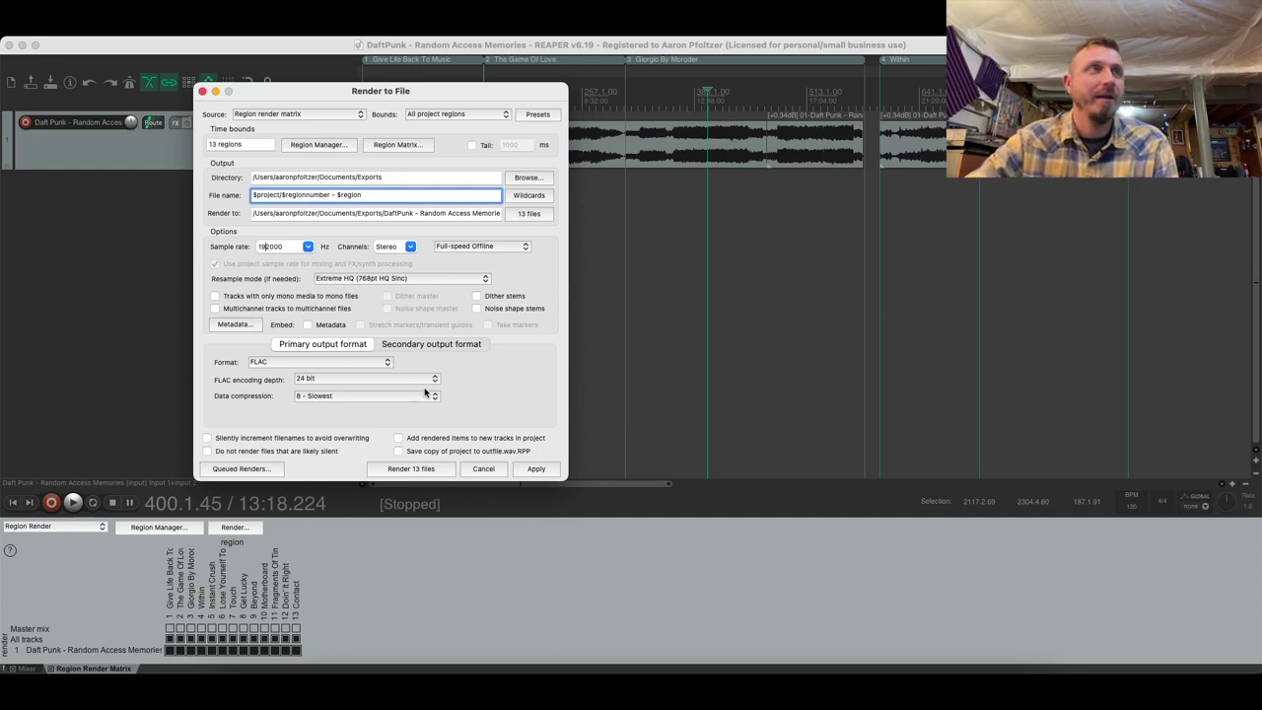
{"action": "left_click", "coordinate": [369, 396]}
{"action": "left_click", "coordinate": [350, 400]}
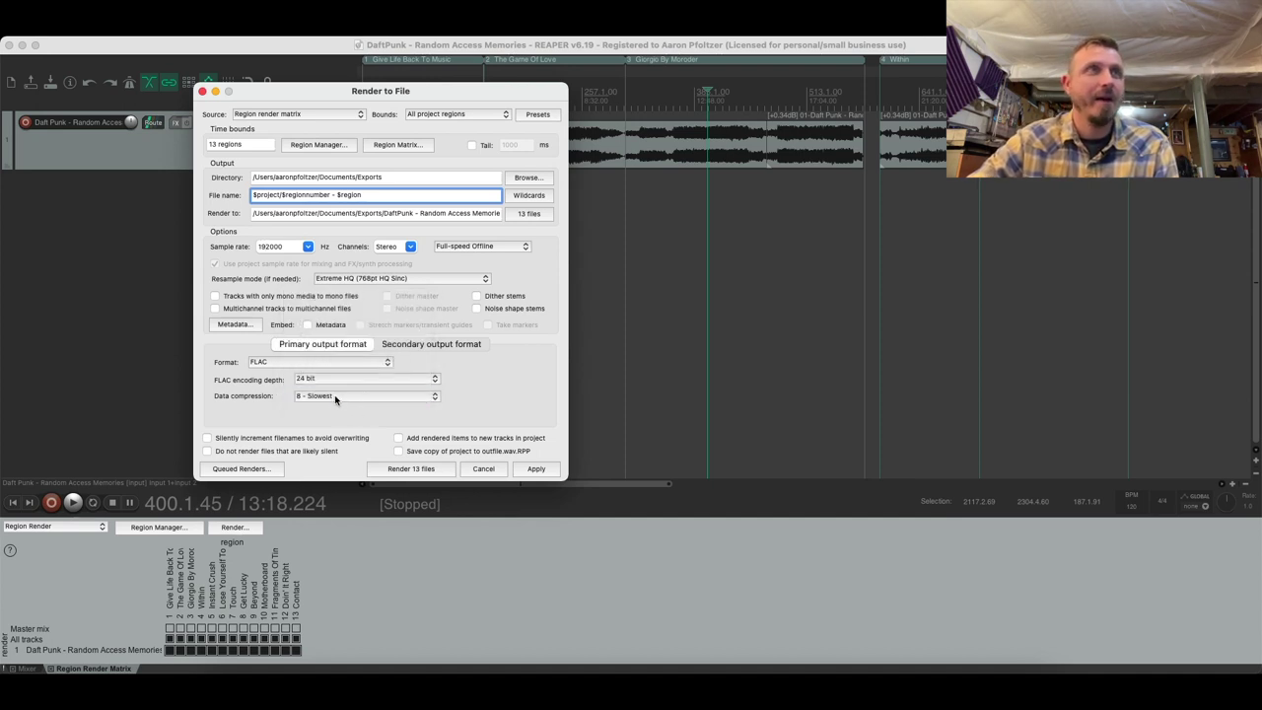
{"action": "left_click", "coordinate": [337, 398]}
{"action": "left_click", "coordinate": [331, 399]}
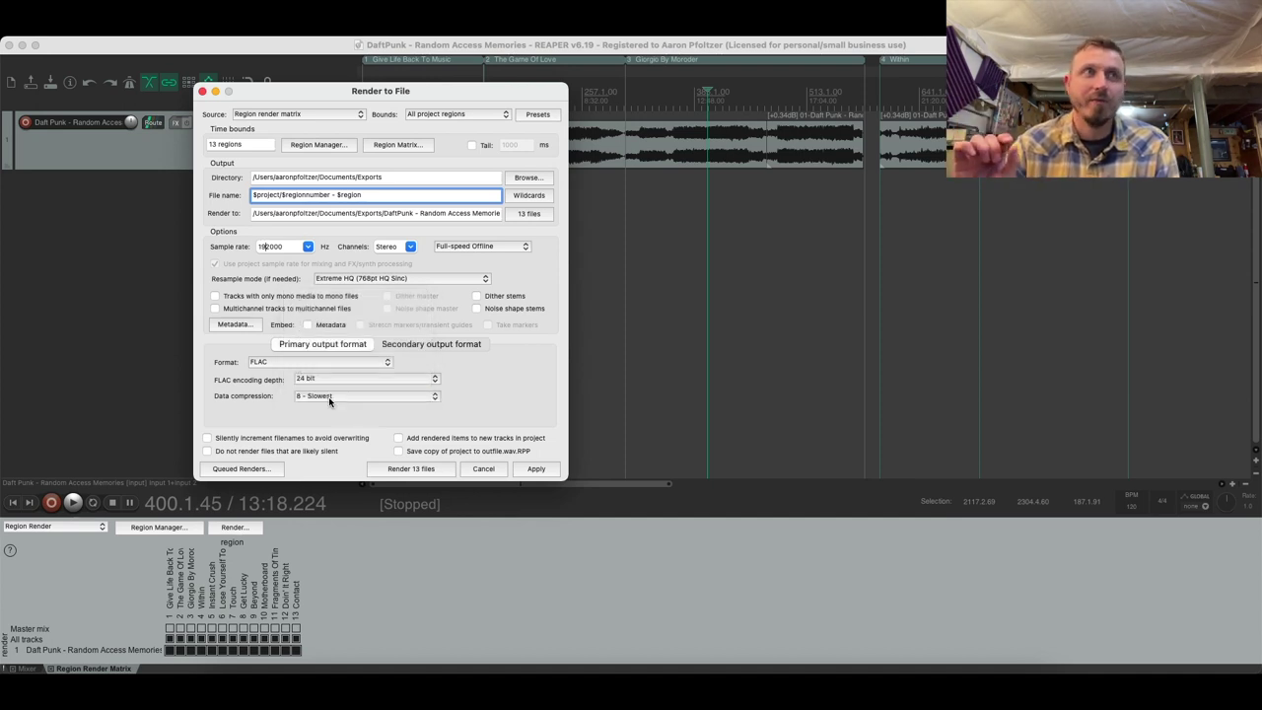
{"action": "left_click", "coordinate": [328, 396]}
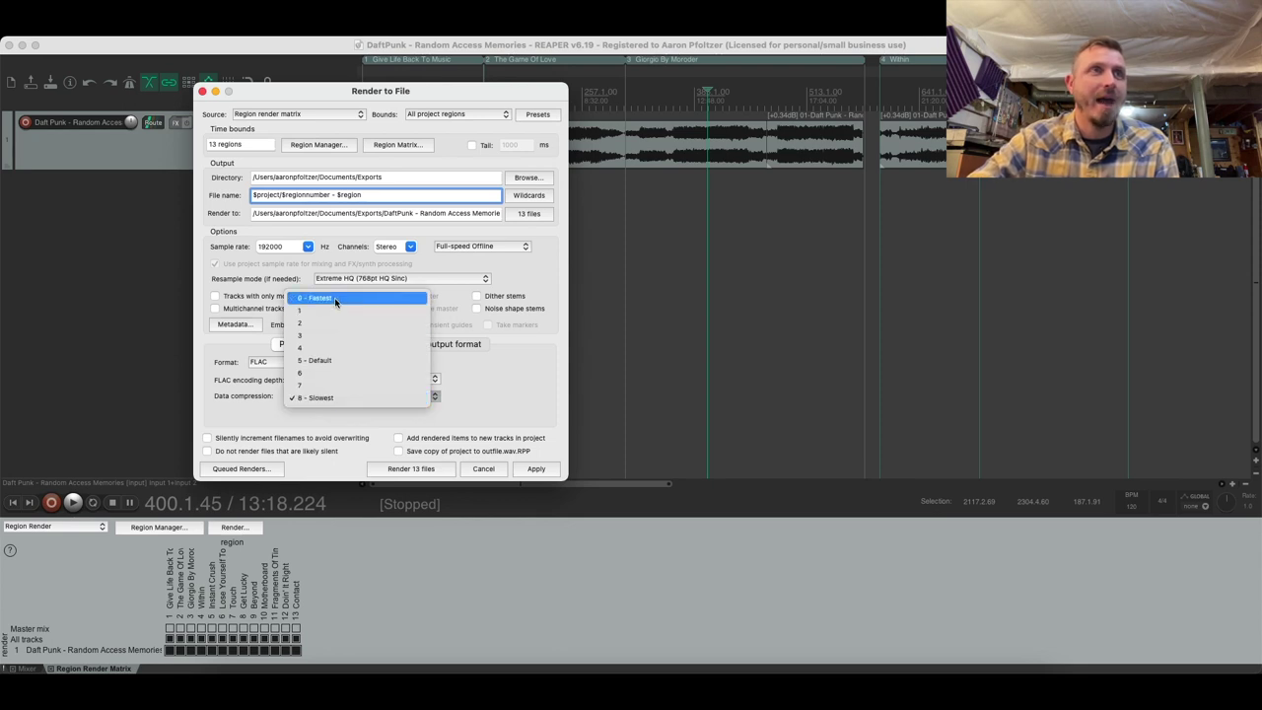
{"action": "left_click", "coordinate": [480, 374]}
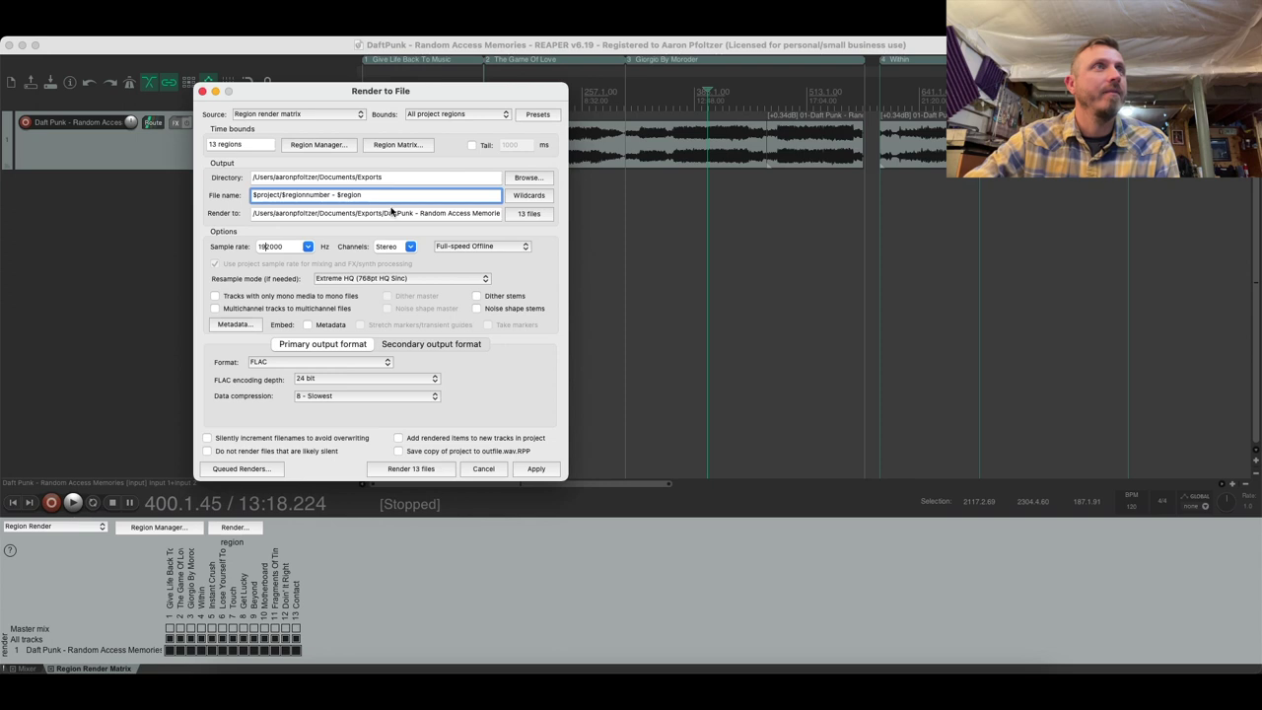
{"action": "left_click", "coordinate": [554, 471]}
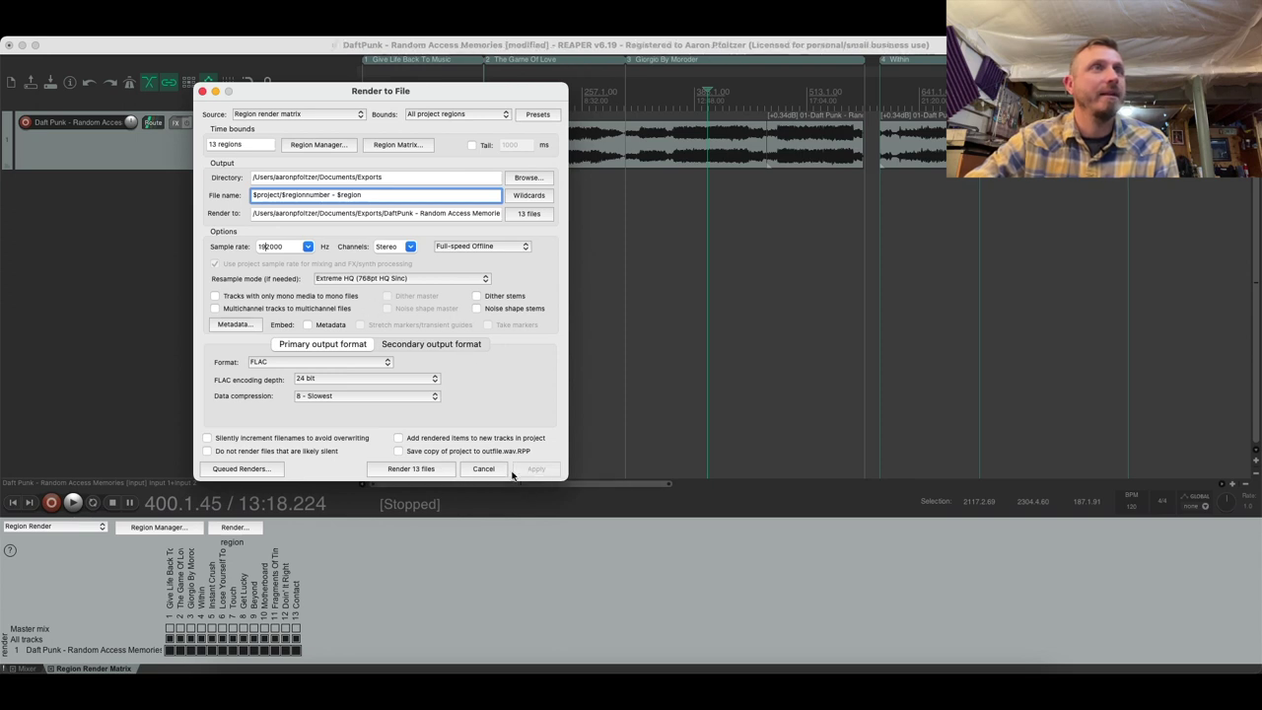
Step: Render the 13 region files and save the project
{"action": "left_click", "coordinate": [399, 475]}
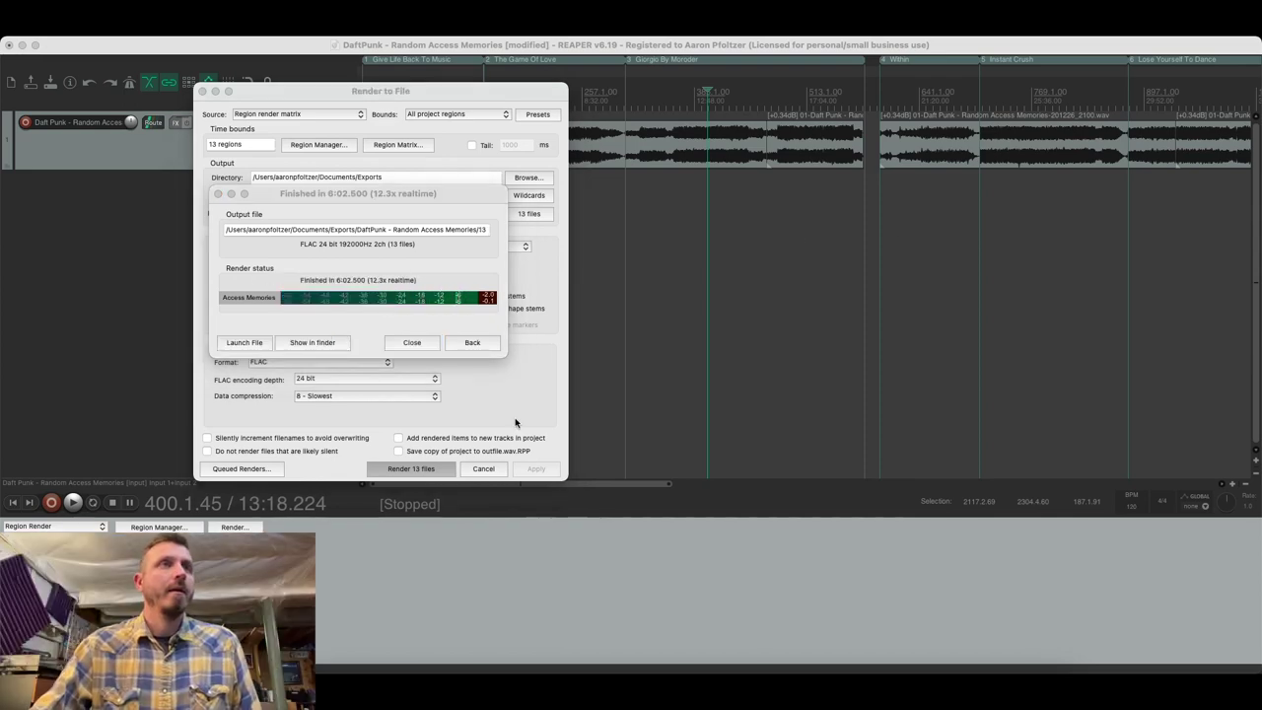
{"action": "left_click", "coordinate": [338, 198]}
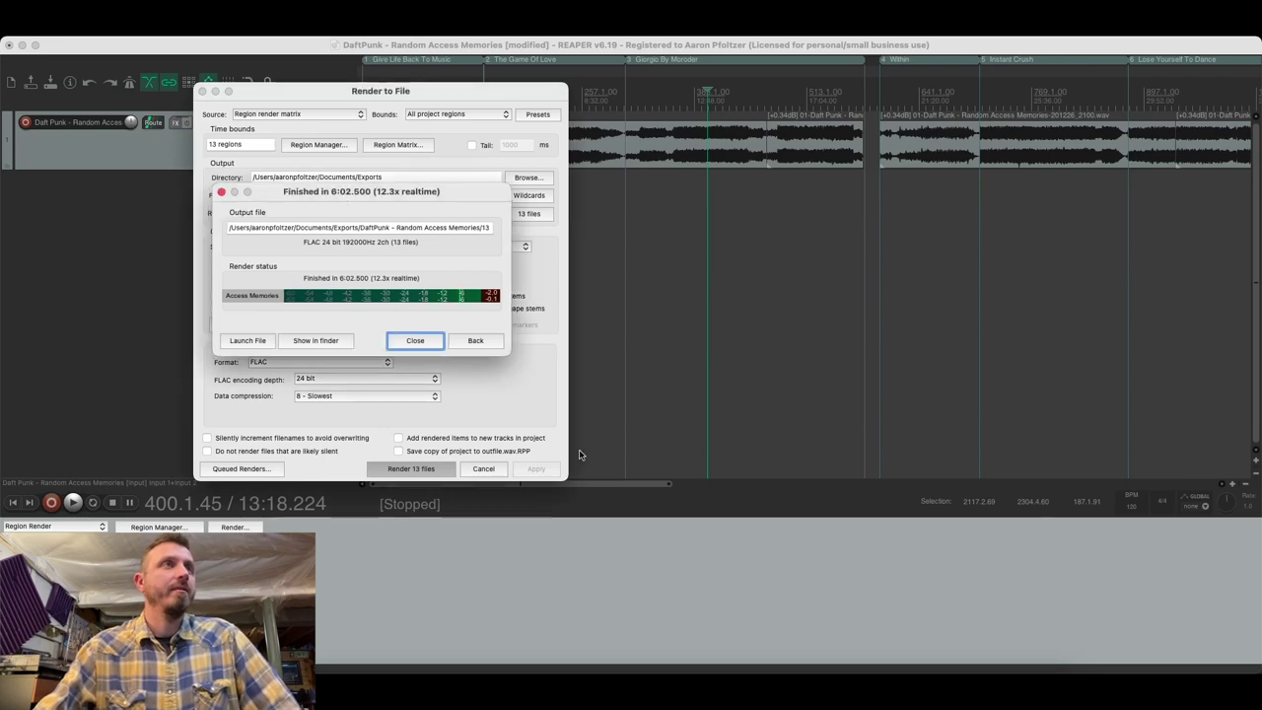
{"action": "key", "text": "Return"}
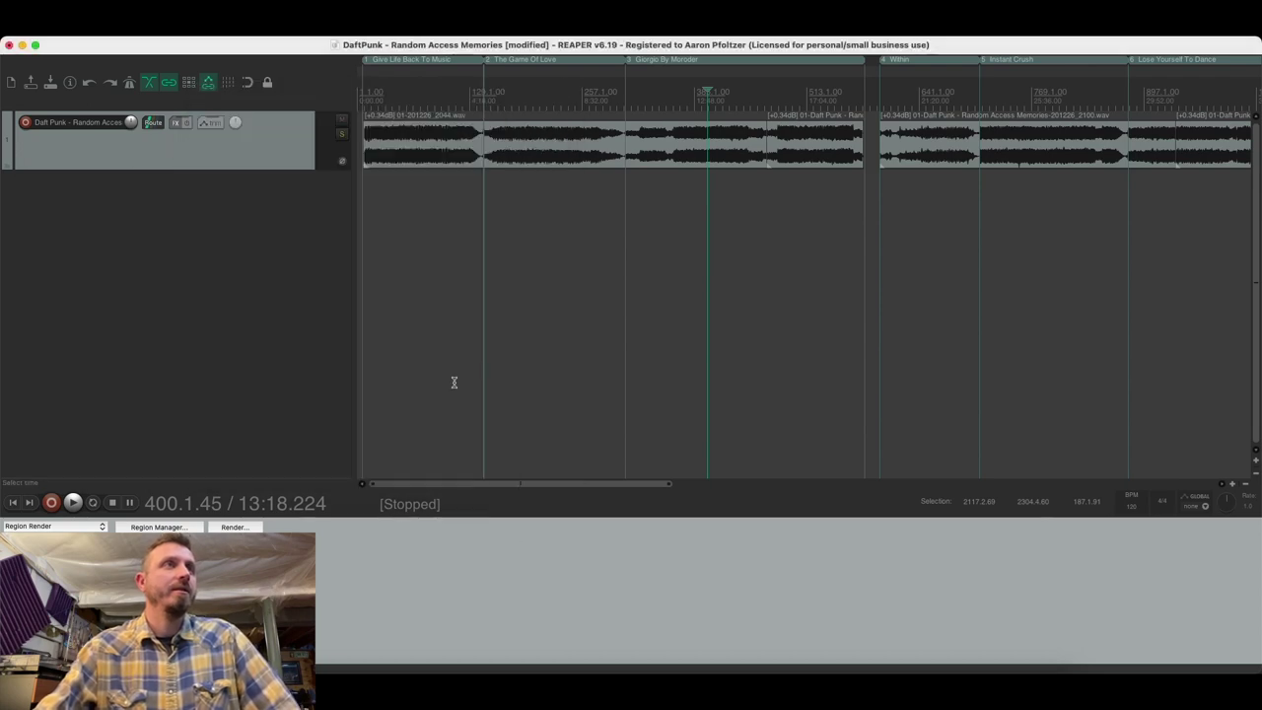
{"action": "key", "text": "super+s"}
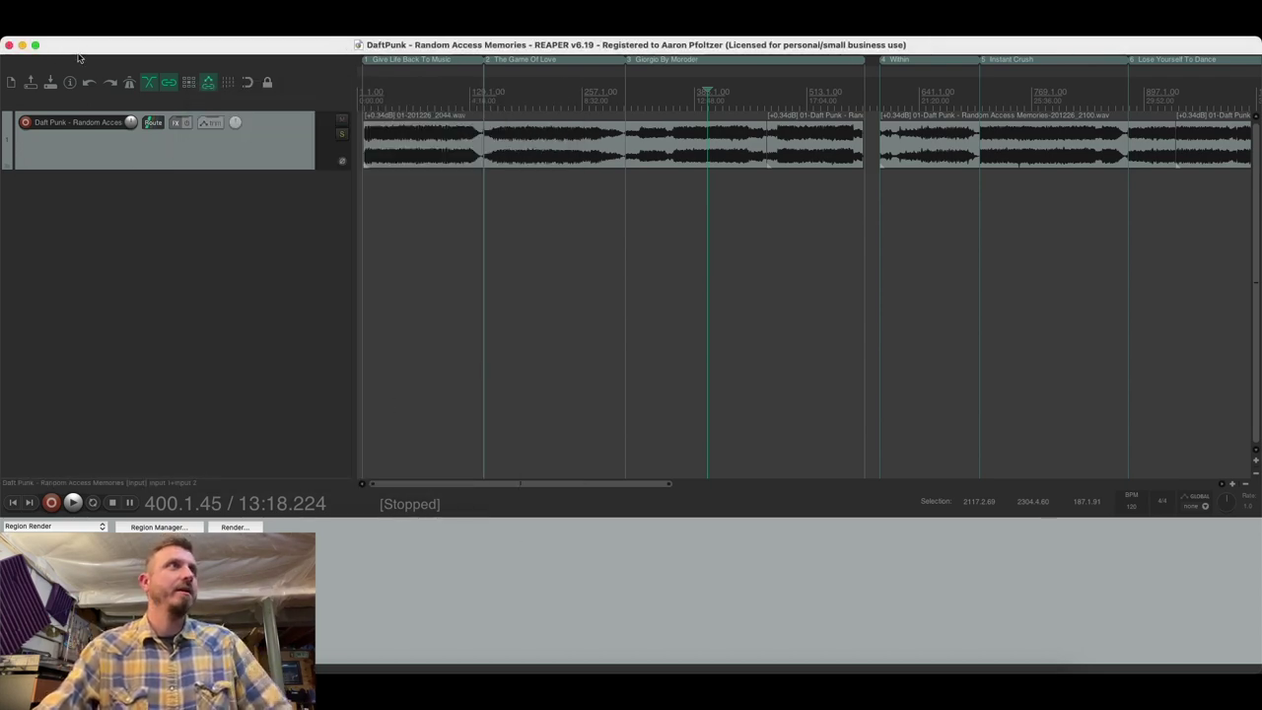
Step: Hide REAPER and bring up the exported DaftPunk - Random Access Memories folder in Finder
{"action": "left_click", "coordinate": [61, 29]}
{"action": "left_click", "coordinate": [73, 164]}
{"action": "left_click", "coordinate": [1007, 674]}
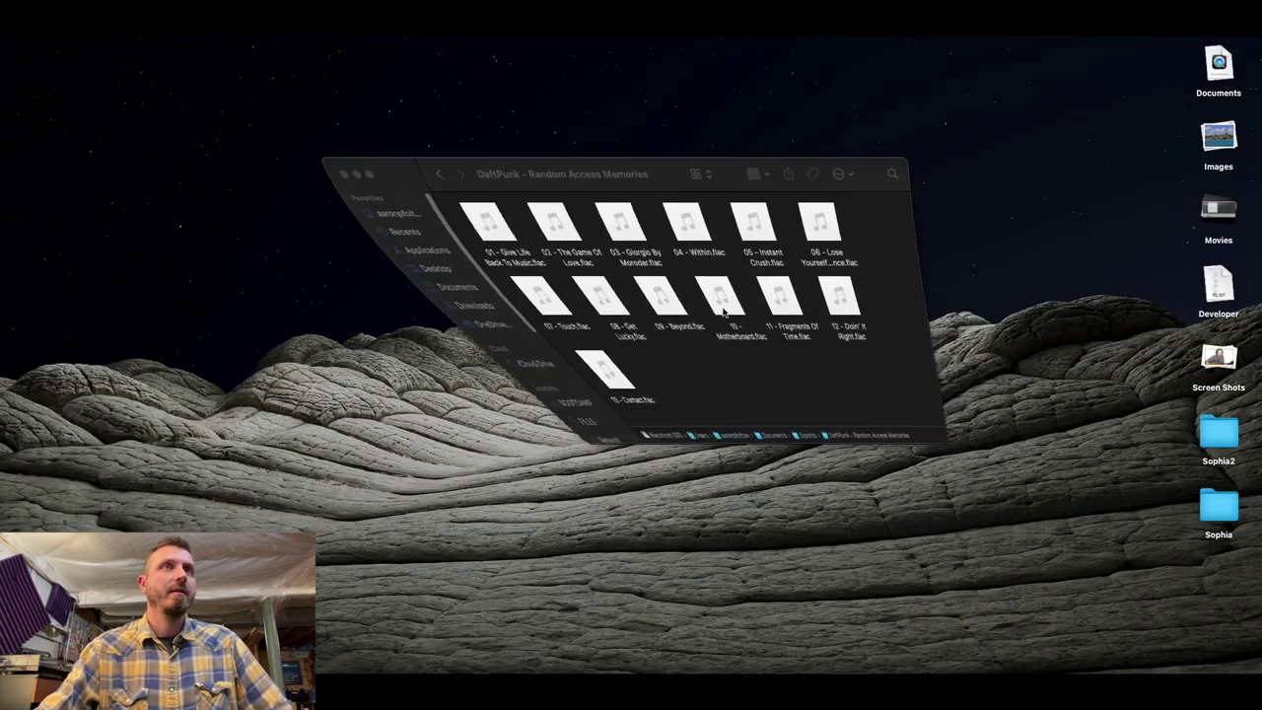
{"action": "left_click_drag", "start_coordinate": [377, 86], "coordinate": [317, 88]}
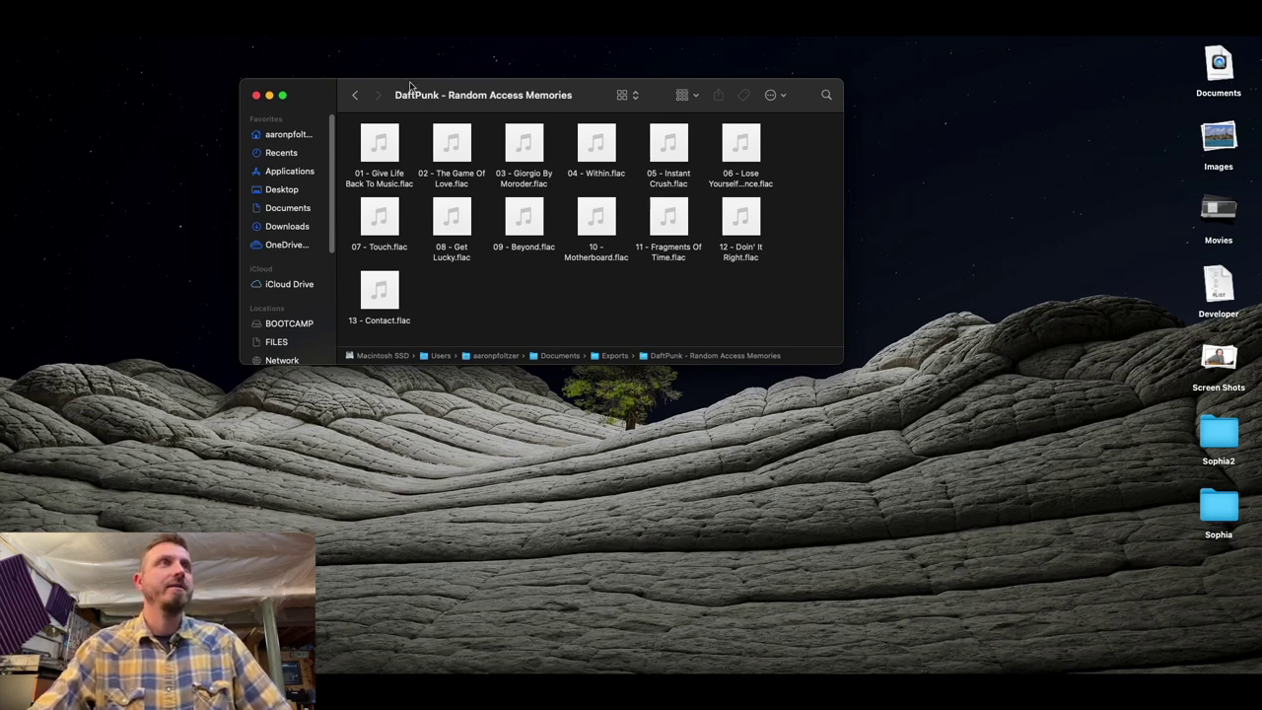
{"action": "left_click_drag", "start_coordinate": [321, 91], "coordinate": [293, 83]}
Step: Find and launch MusicBrainz Picard
{"action": "key", "text": "F4"}
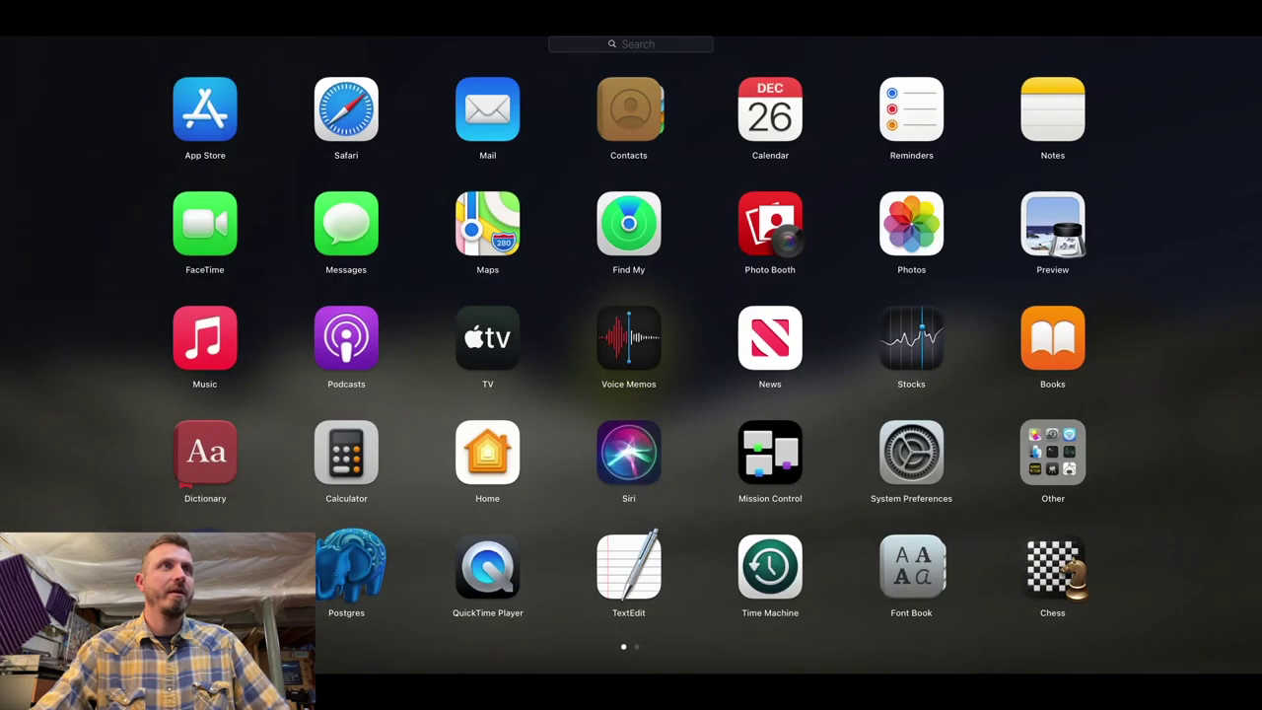
{"action": "type", "text": "pic"}
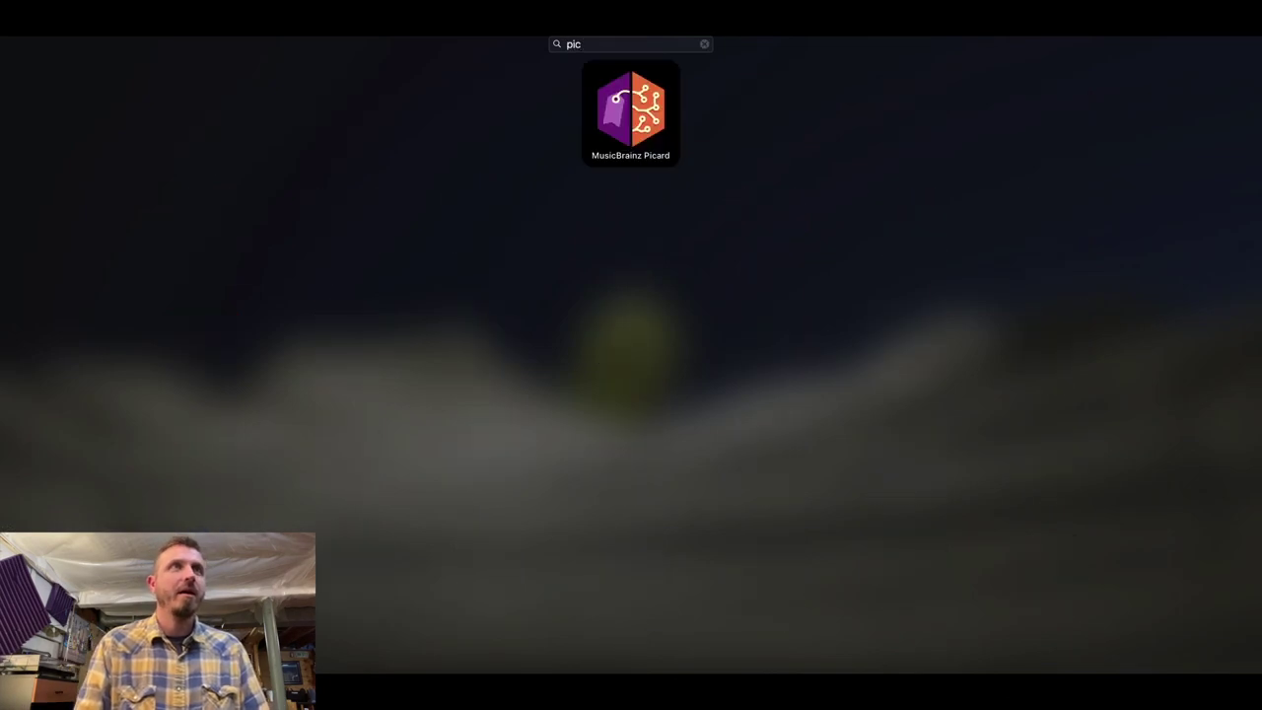
{"action": "key", "text": "Return"}
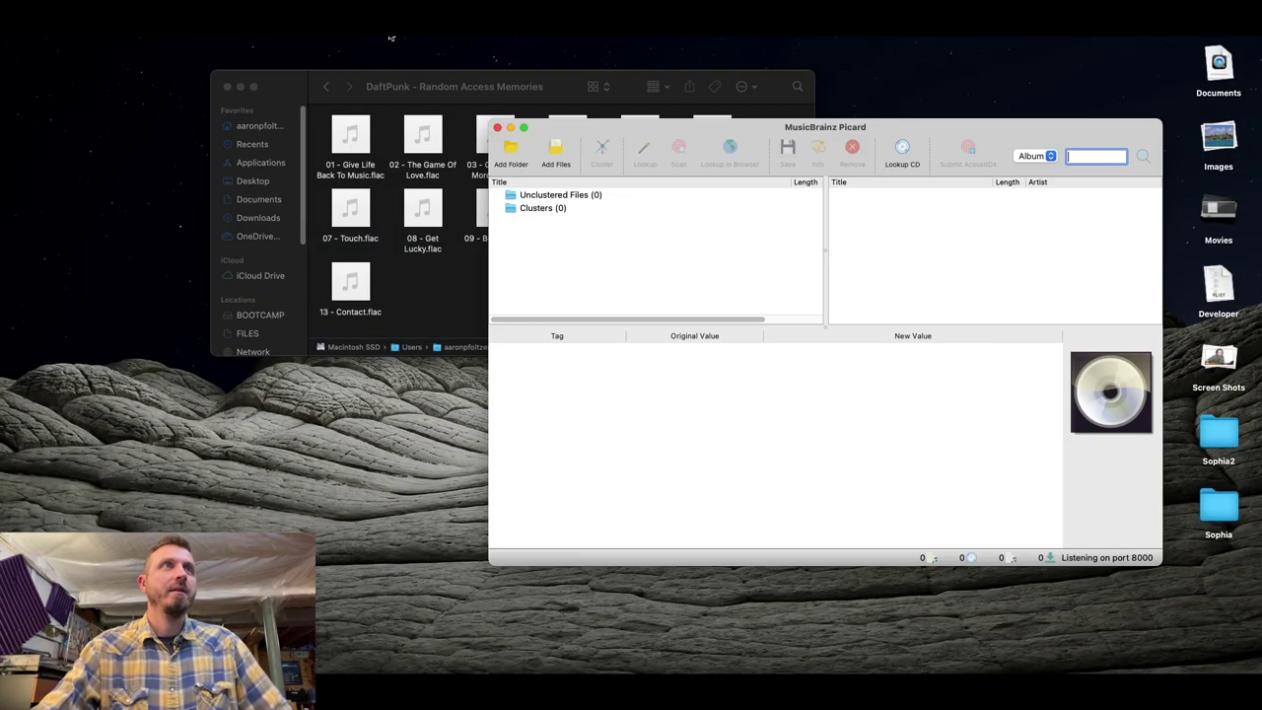
Step: Arrange the Finder and MusicBrainz Picard windows side by side and add all 13 FLAC files to Picard's unclustered files
{"action": "left_click_drag", "start_coordinate": [557, 86], "coordinate": [493, 86]}
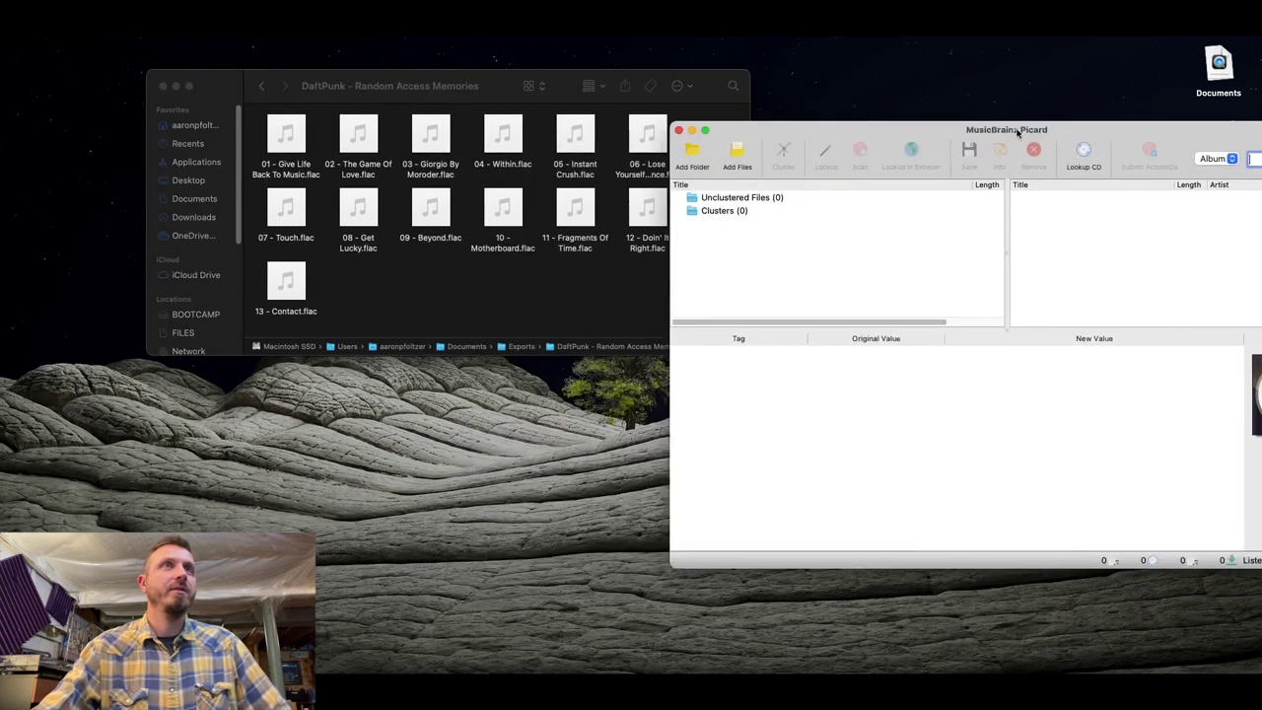
{"action": "left_click_drag", "start_coordinate": [560, 81], "coordinate": [281, 54]}
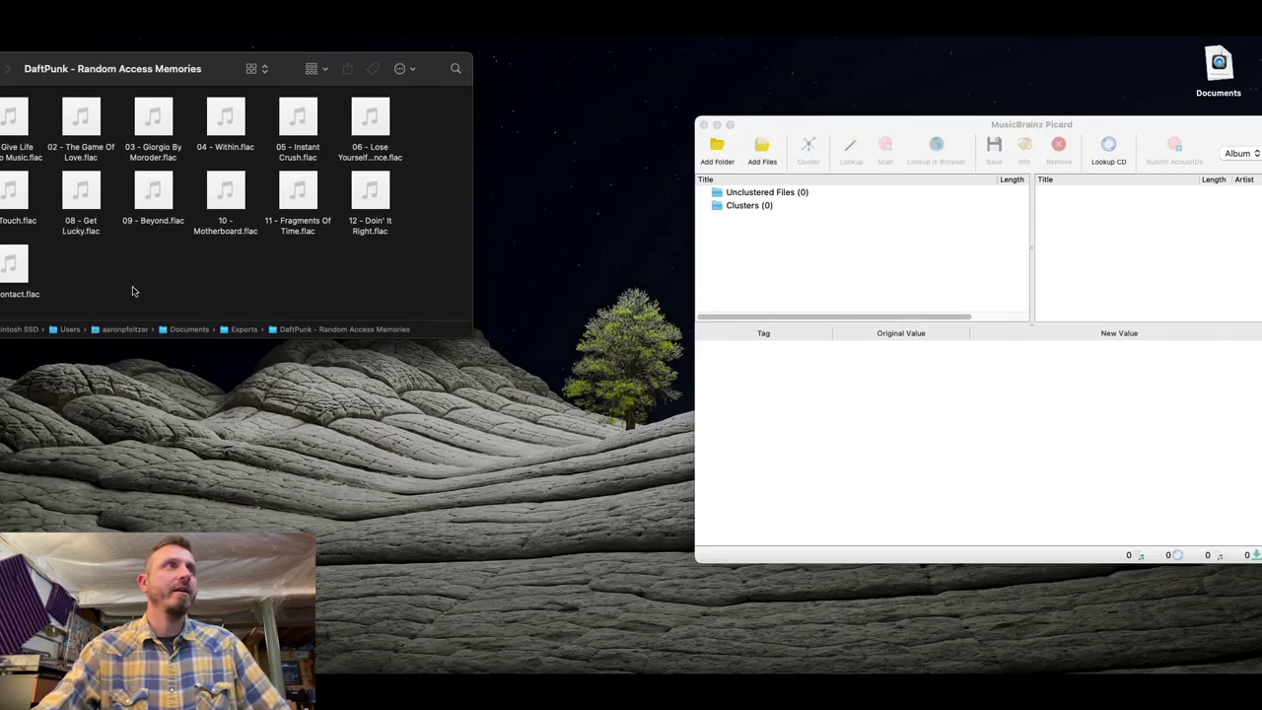
{"action": "left_click_drag", "start_coordinate": [111, 55], "coordinate": [223, 87]}
{"action": "left_click_drag", "start_coordinate": [103, 340], "coordinate": [761, 215]}
{"action": "left_click_drag", "start_coordinate": [827, 126], "coordinate": [301, 86]}
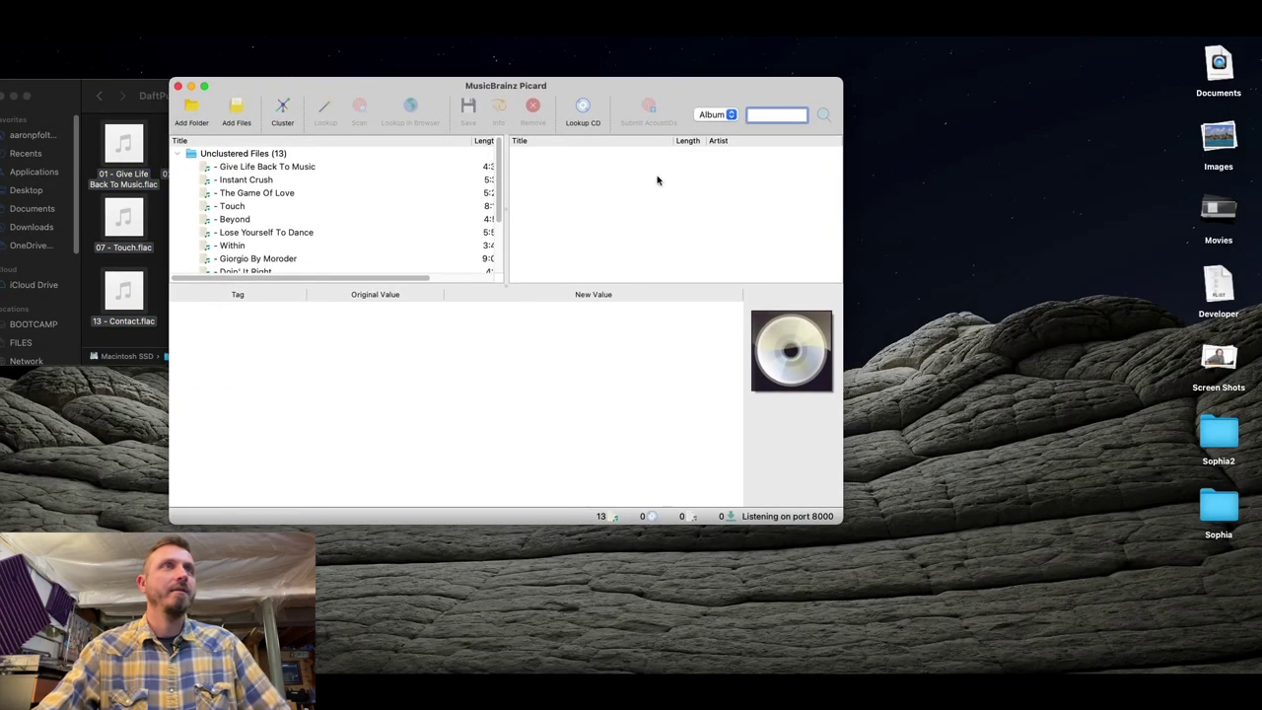
Step: Look up all 13 unclustered files in MusicBrainz and enlarge the Picard window to full screen
{"action": "left_click", "coordinate": [269, 156]}
{"action": "left_click", "coordinate": [326, 112]}
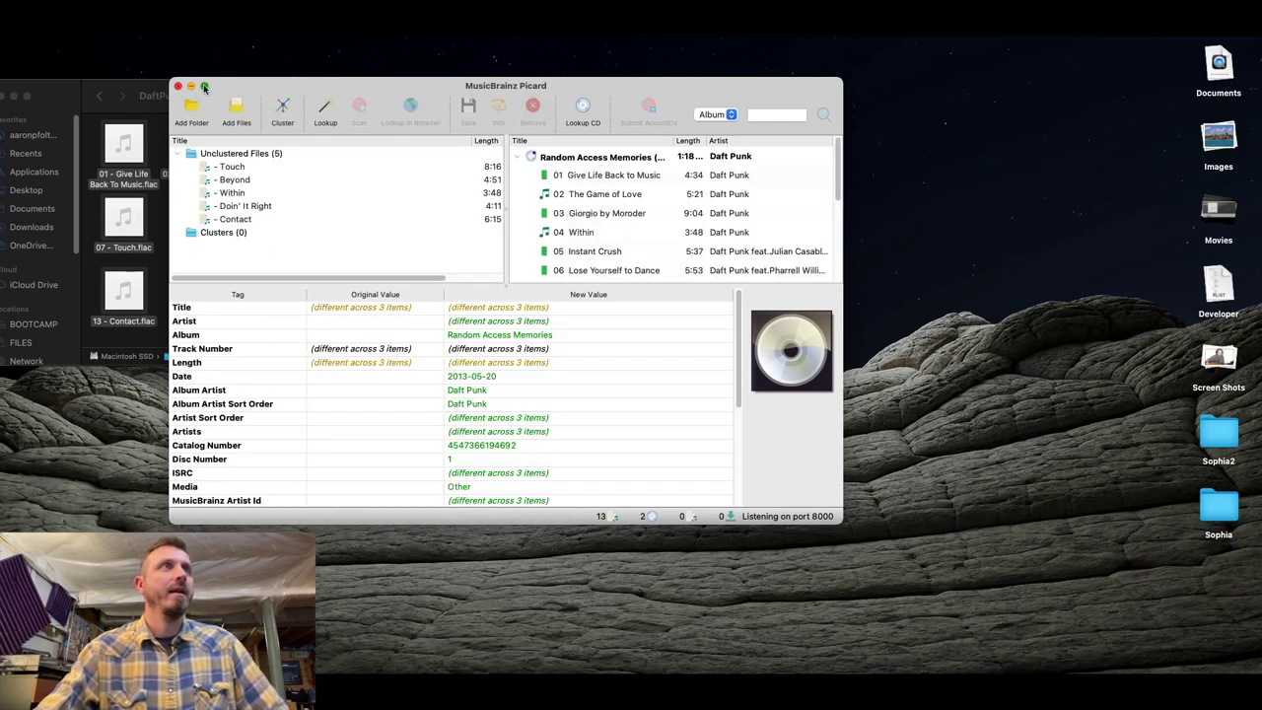
{"action": "left_click", "coordinate": [204, 88]}
{"action": "scroll", "coordinate": [693, 125], "scroll_direction": "up", "scroll_amount": 3}
{"action": "left_click_drag", "start_coordinate": [799, 66], "coordinate": [942, 66]}
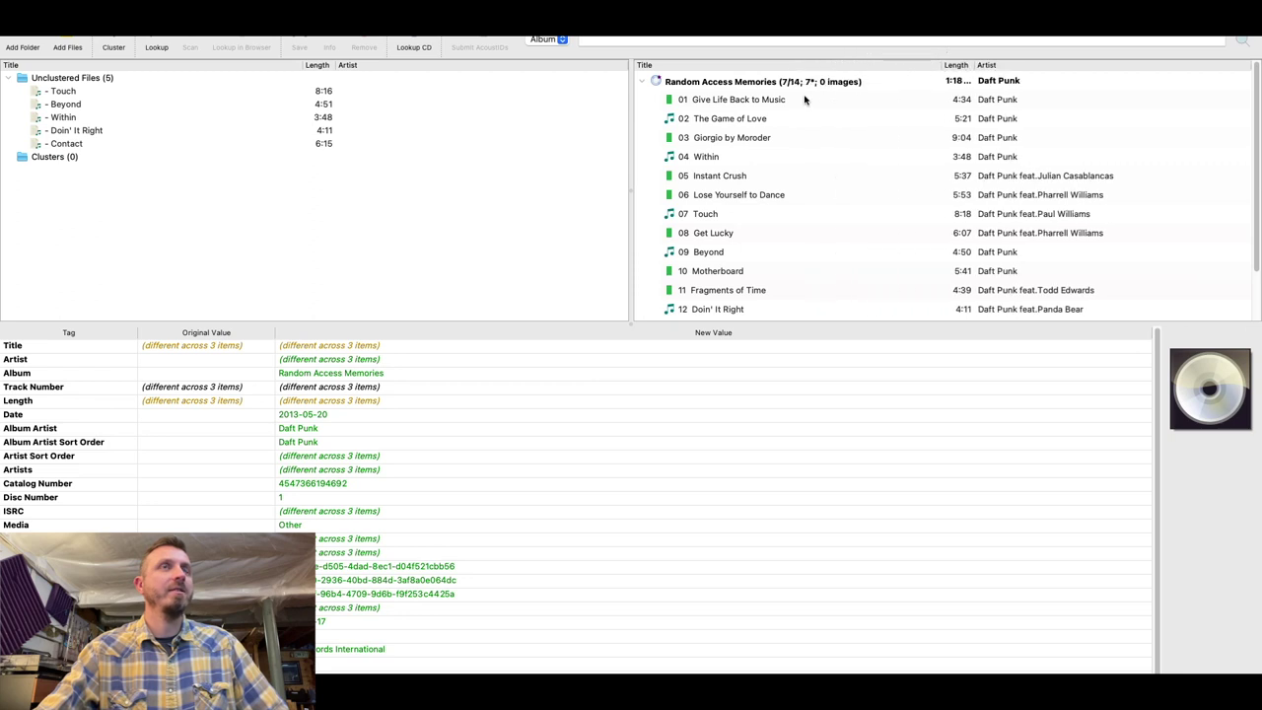
Step: Take The Game Of Love out of Audiophile Recordings, Vol.16 and assign all remaining unclustered files to the Random Access Memories album
{"action": "scroll", "coordinate": [732, 156], "scroll_direction": "down", "scroll_amount": 3}
{"action": "left_click_drag", "start_coordinate": [700, 312], "coordinate": [260, 173]}
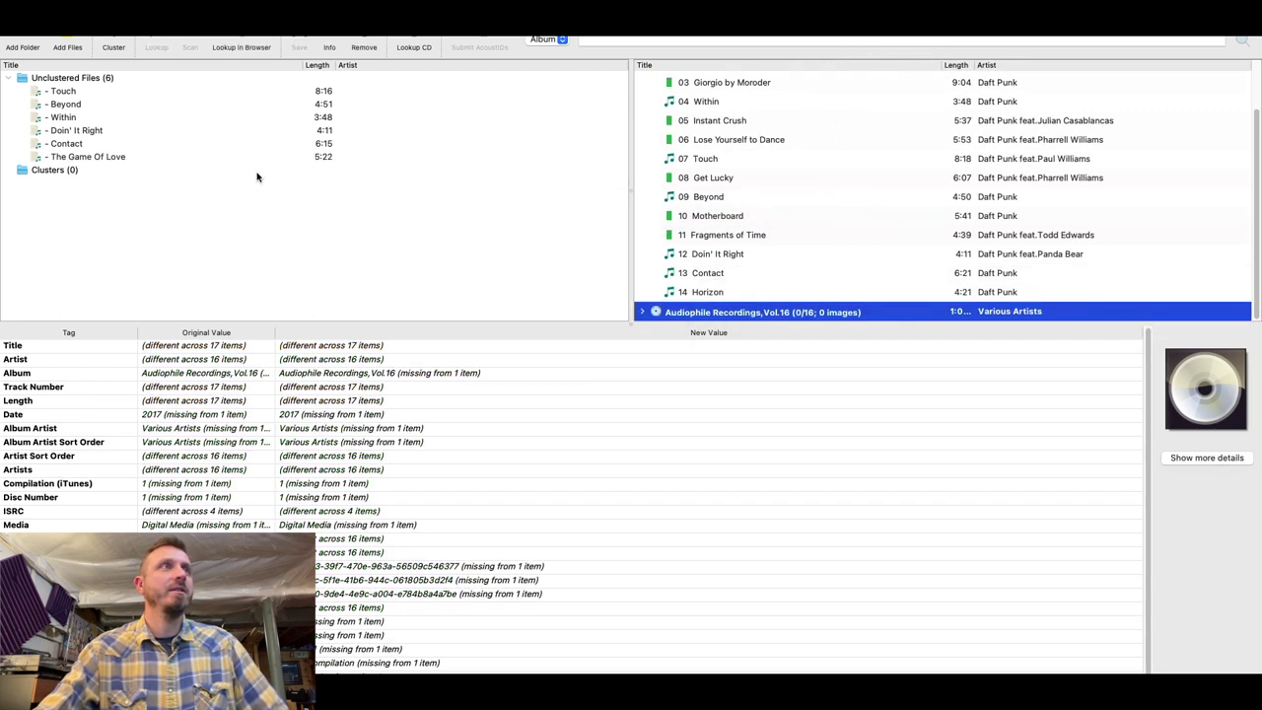
{"action": "left_click_drag", "start_coordinate": [67, 95], "coordinate": [736, 237]}
{"action": "left_click", "coordinate": [159, 94]}
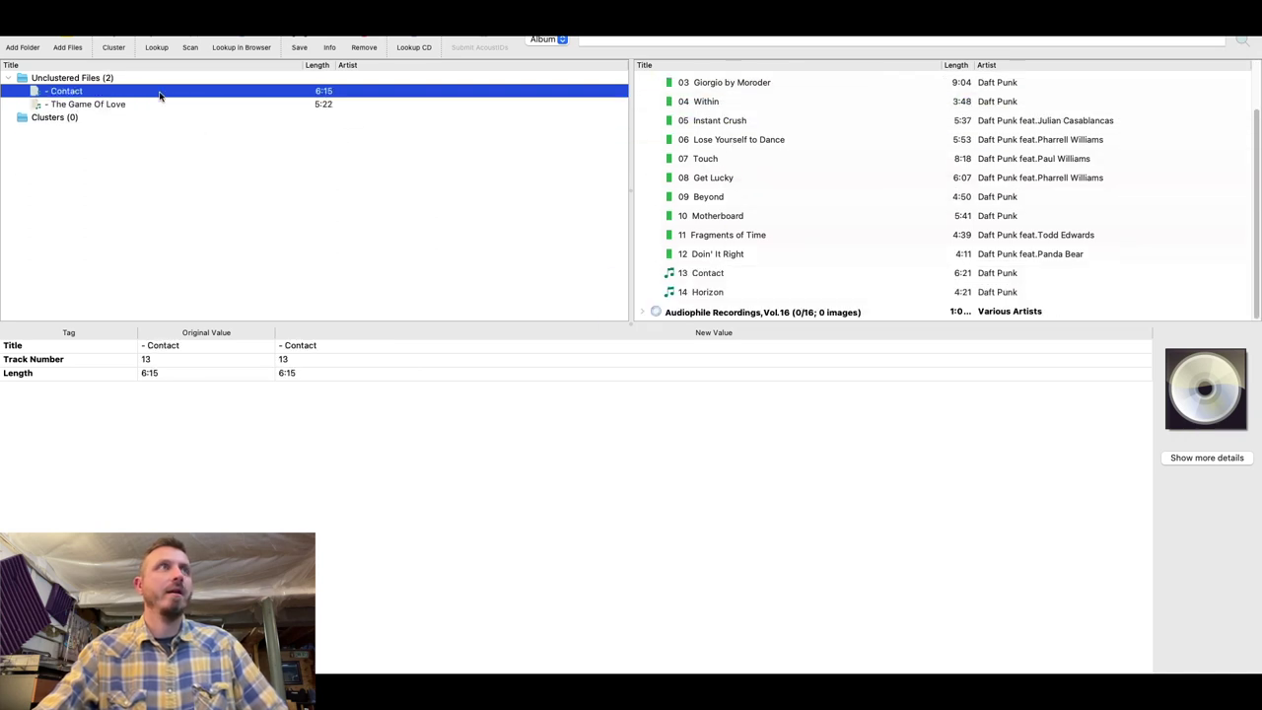
{"action": "left_click_drag", "start_coordinate": [159, 95], "coordinate": [727, 113]}
{"action": "right_click", "coordinate": [738, 86]}
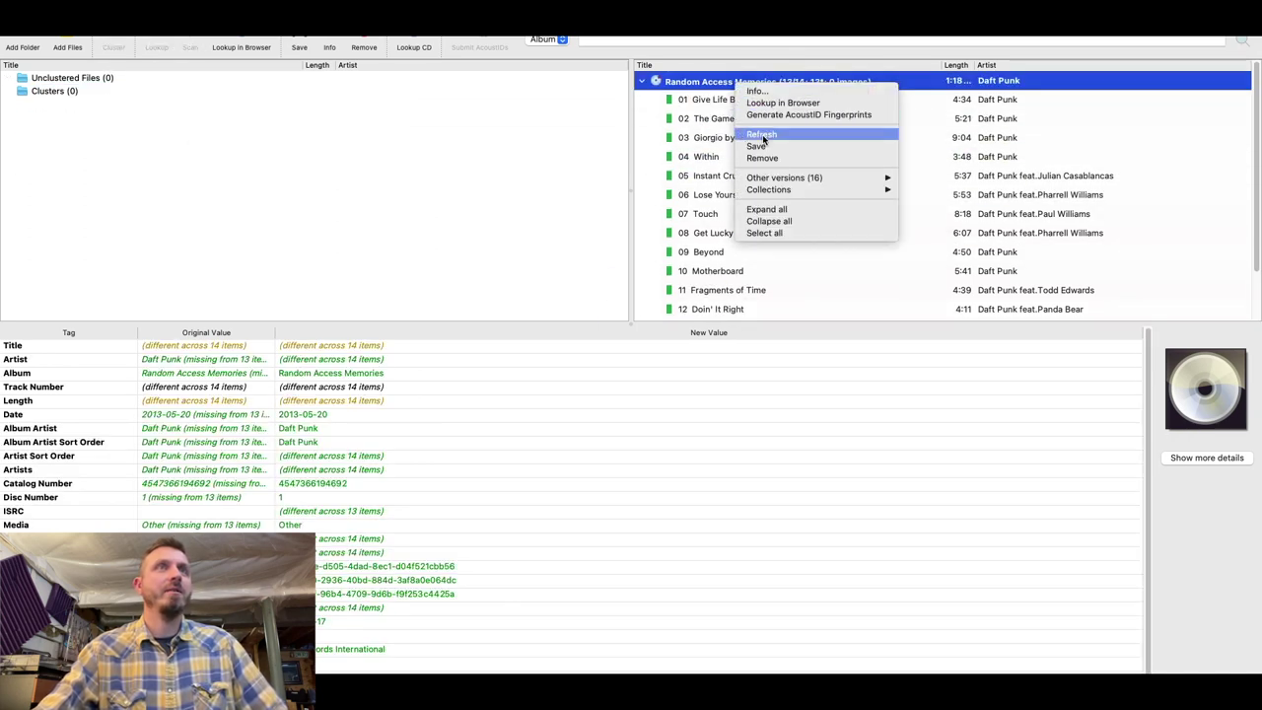
{"action": "mouse_move", "coordinate": [785, 178]}
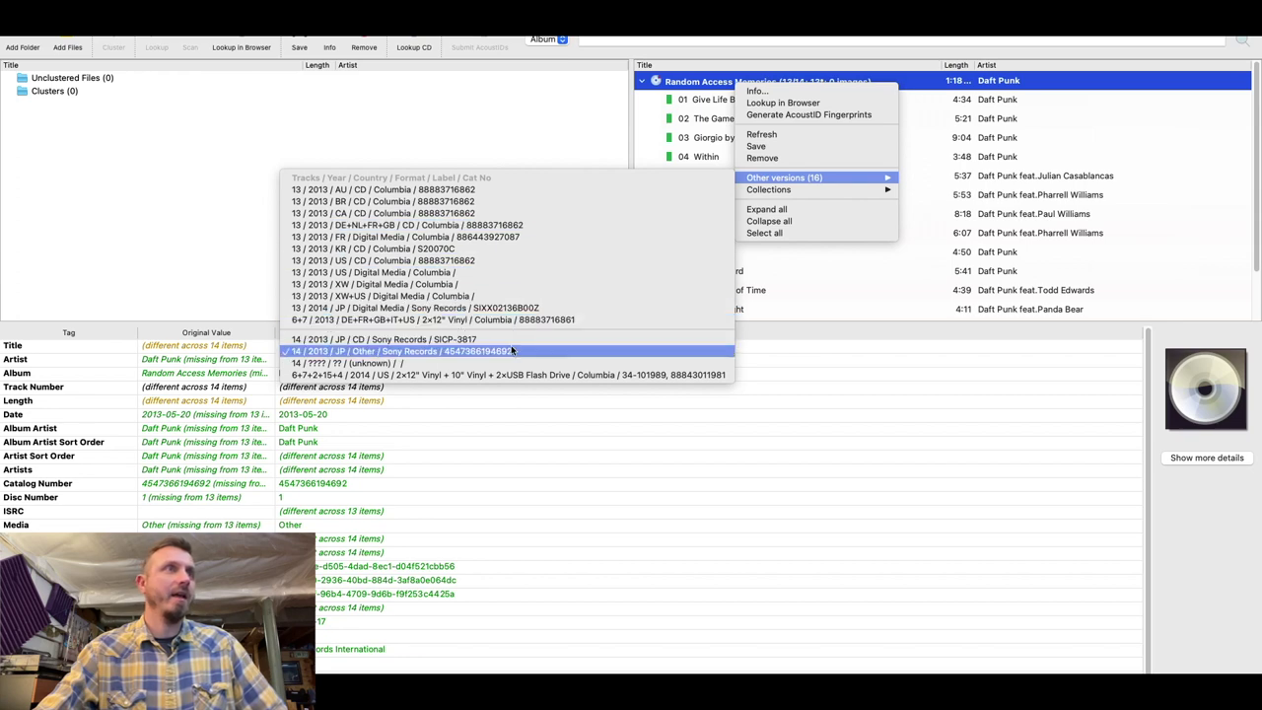
{"action": "left_click", "coordinate": [491, 321]}
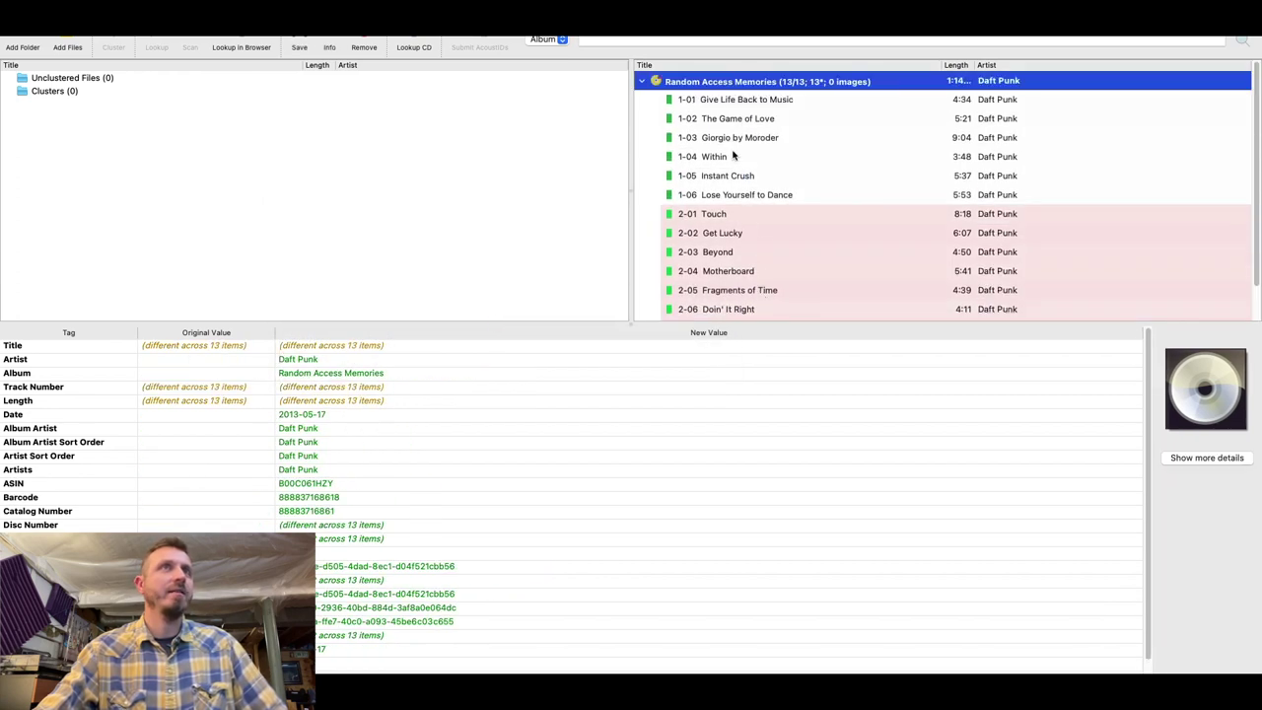
Step: Check the track matches on both discs and save the new tags for the whole Random Access Memories album
{"action": "left_click", "coordinate": [730, 214]}
{"action": "scroll", "coordinate": [730, 217], "scroll_direction": "down", "scroll_amount": 1}
{"action": "scroll", "coordinate": [770, 207], "scroll_direction": "up", "scroll_amount": 1}
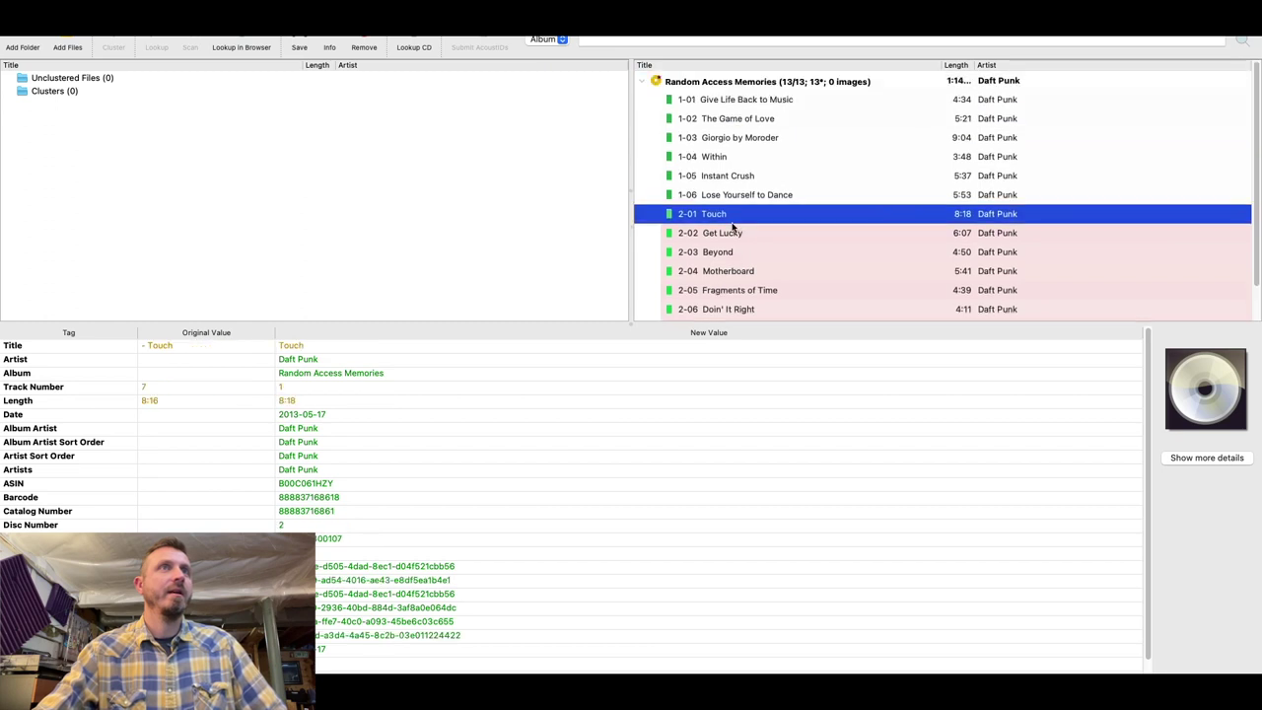
{"action": "scroll", "coordinate": [789, 202], "scroll_direction": "down", "scroll_amount": 1}
{"action": "left_click", "coordinate": [803, 198]}
{"action": "scroll", "coordinate": [764, 102], "scroll_direction": "up", "scroll_amount": 1}
{"action": "left_click", "coordinate": [770, 83]}
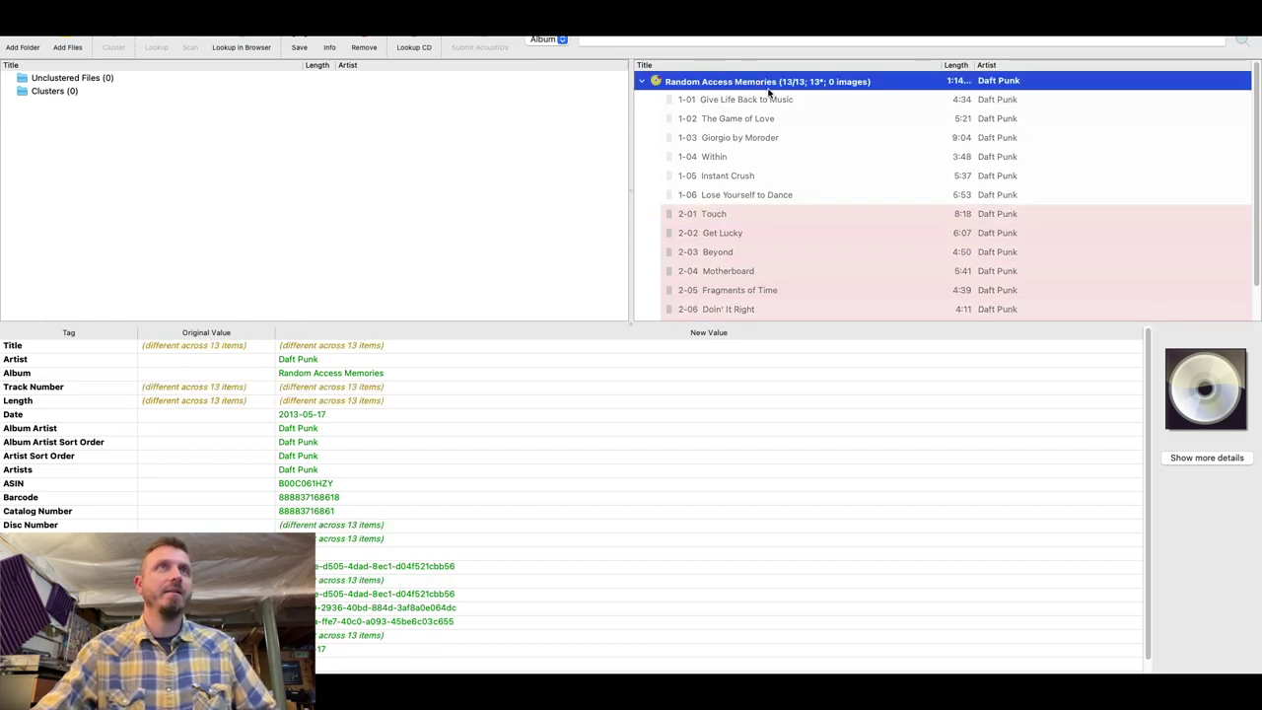